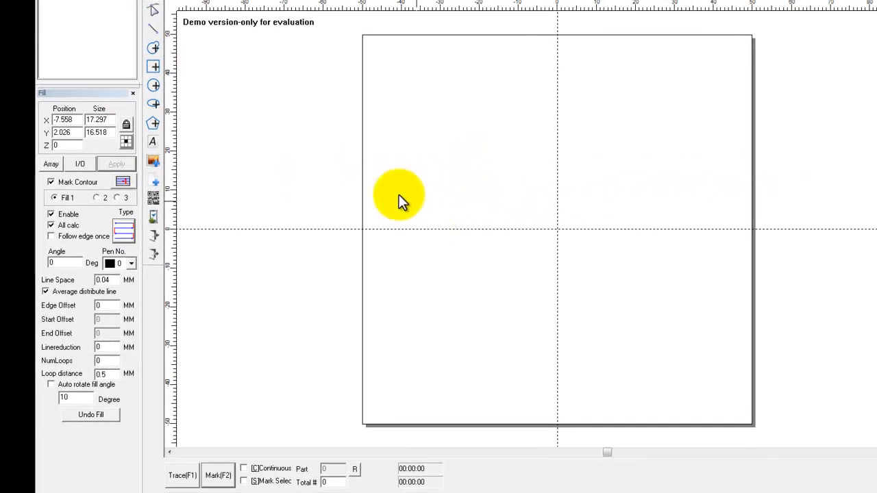
Draw a rectangle about 15.4 by 14 mm below the horizontal axis, near the work area's left edge.
click(153, 66)
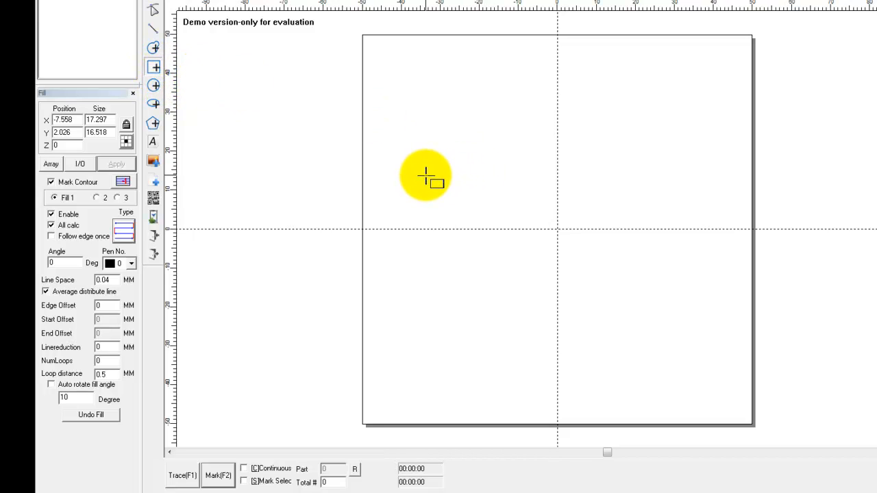
drag(394, 248, 456, 305)
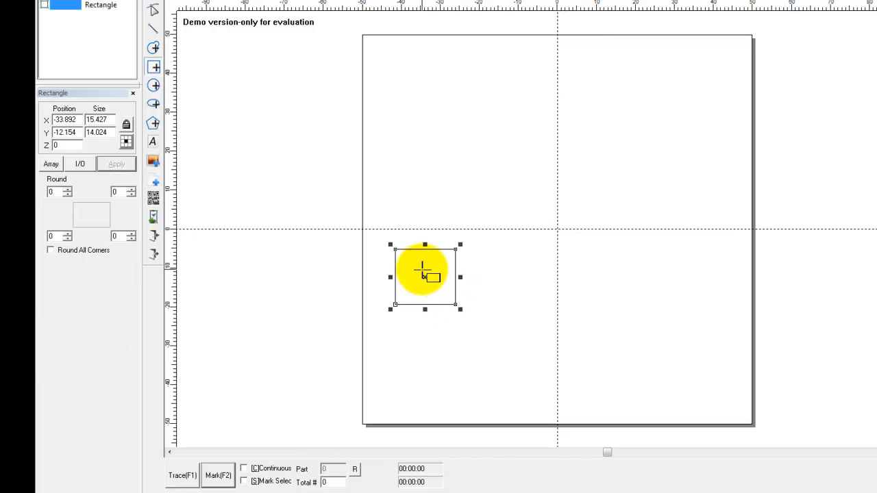
scroll(418, 272, down, 1)
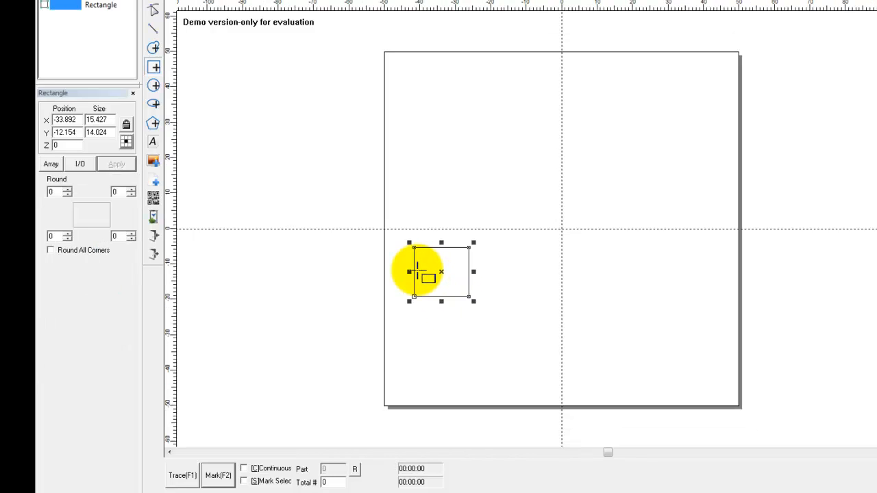
scroll(418, 272, up, 4)
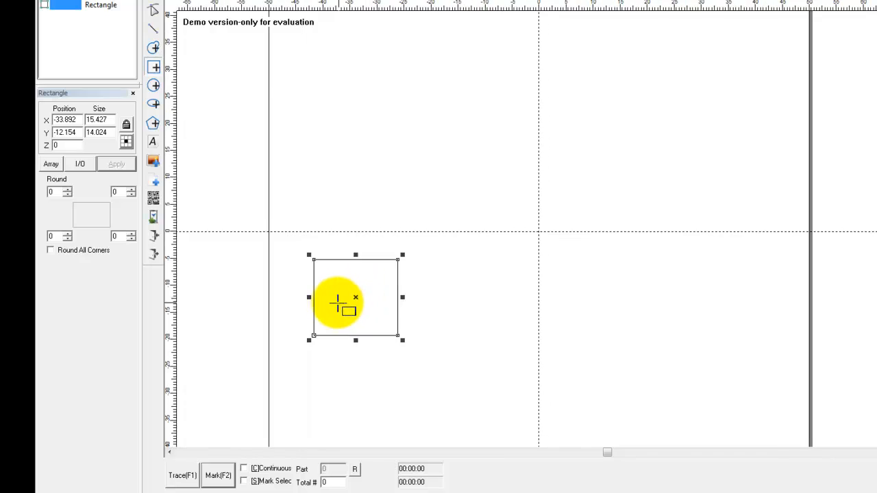
middle_drag(298, 317, 497, 303)
scroll(493, 305, up, 1)
scroll(489, 303, up, 1)
middle_drag(424, 309, 528, 221)
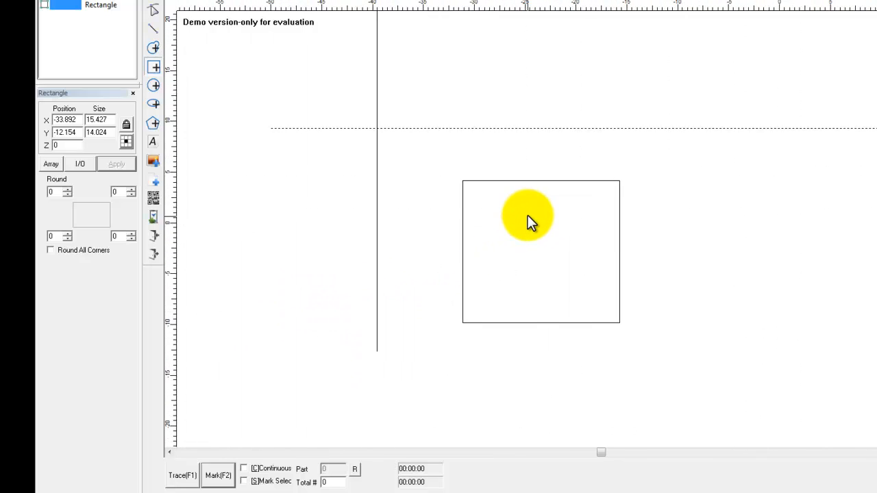
scroll(519, 233, up, 1)
middle_drag(487, 267, 564, 235)
scroll(521, 254, up, 3)
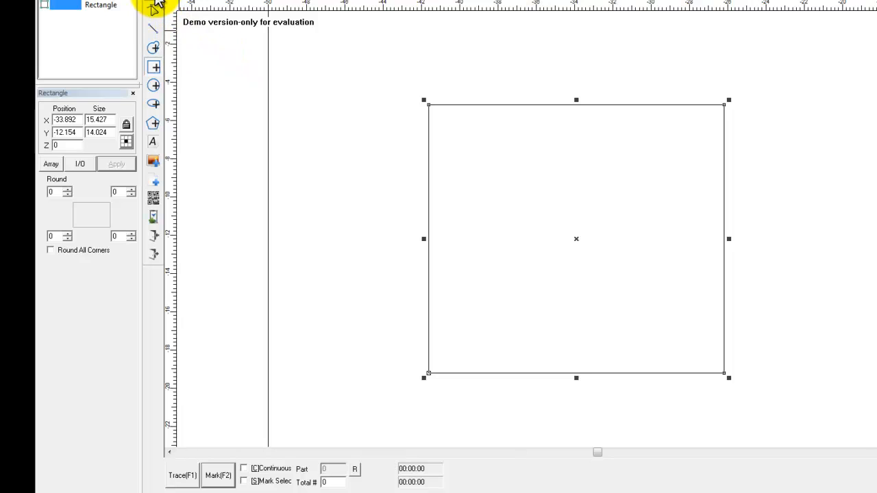
click(153, 9)
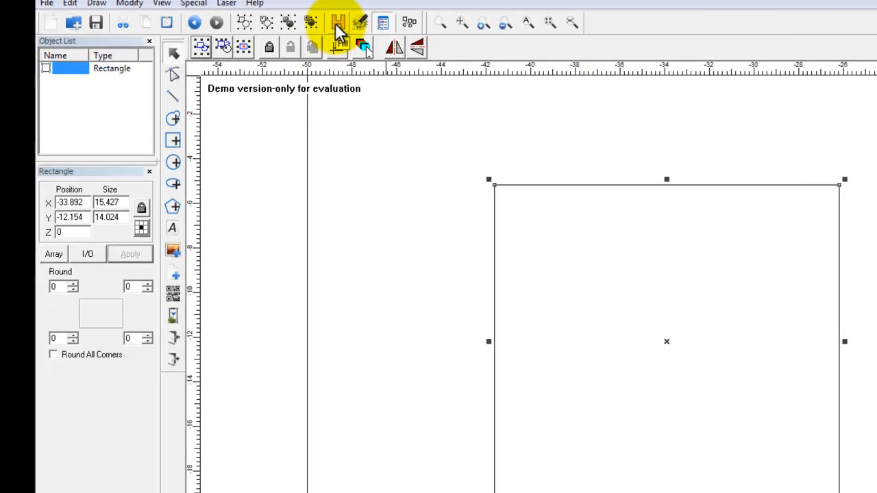
Fill the rectangle with hatch lines at a 0-degree angle and a 1 mm line space.
click(336, 23)
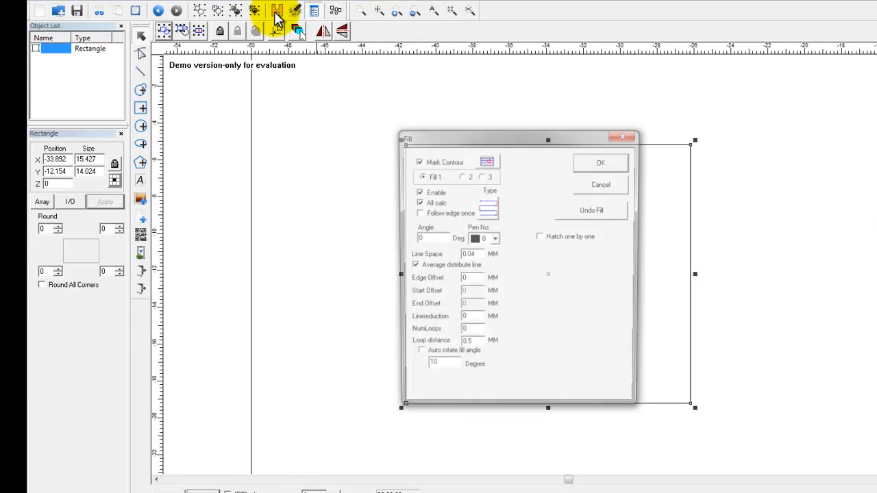
drag(448, 136, 184, 110)
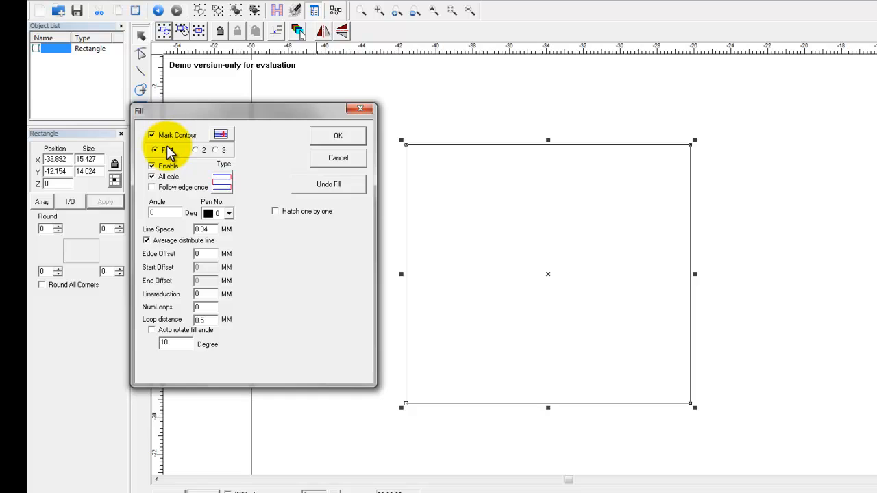
click(169, 152)
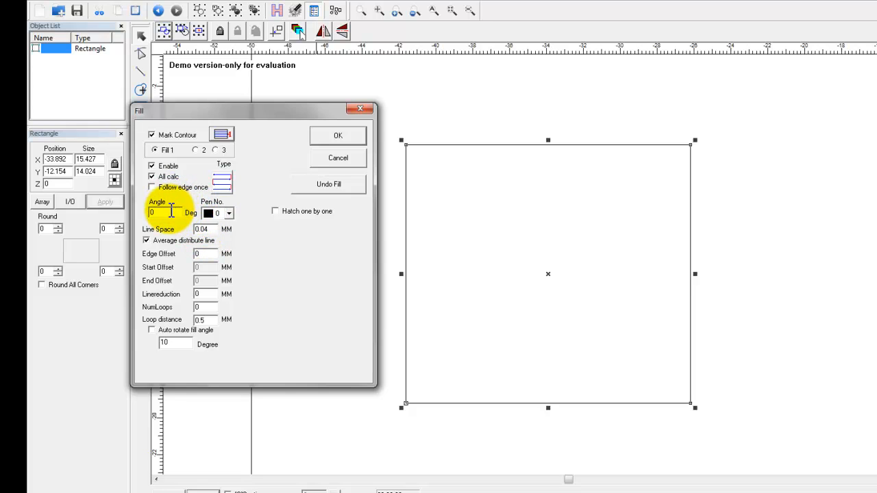
click(209, 230)
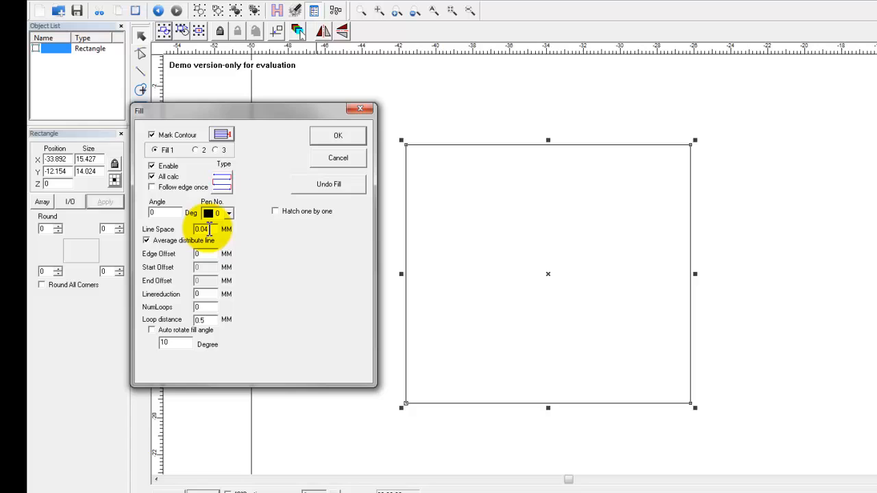
click(156, 213)
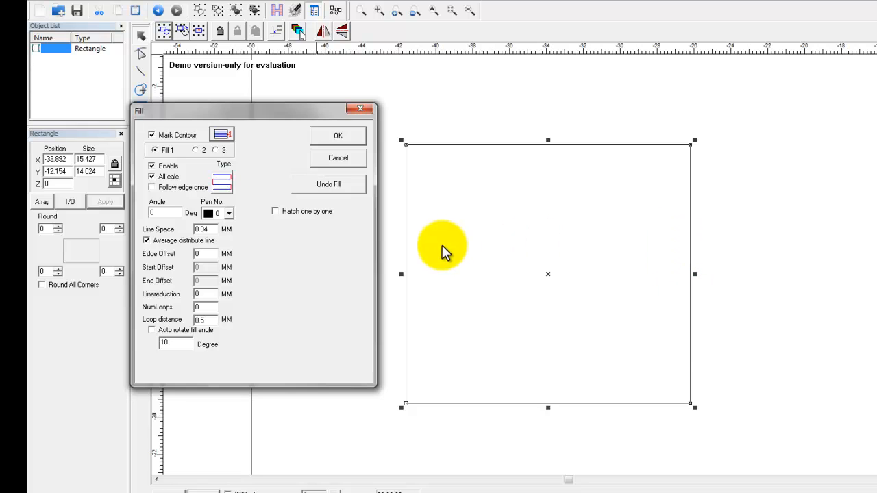
drag(216, 231, 206, 230)
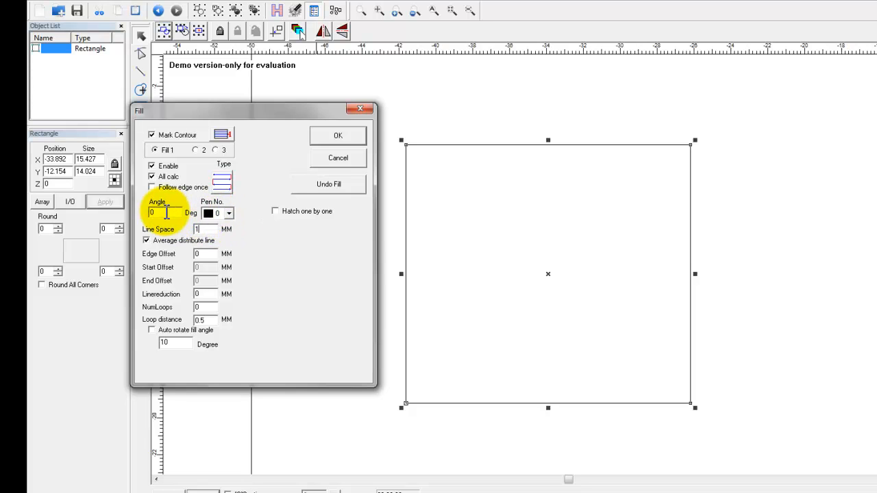
click(372, 125)
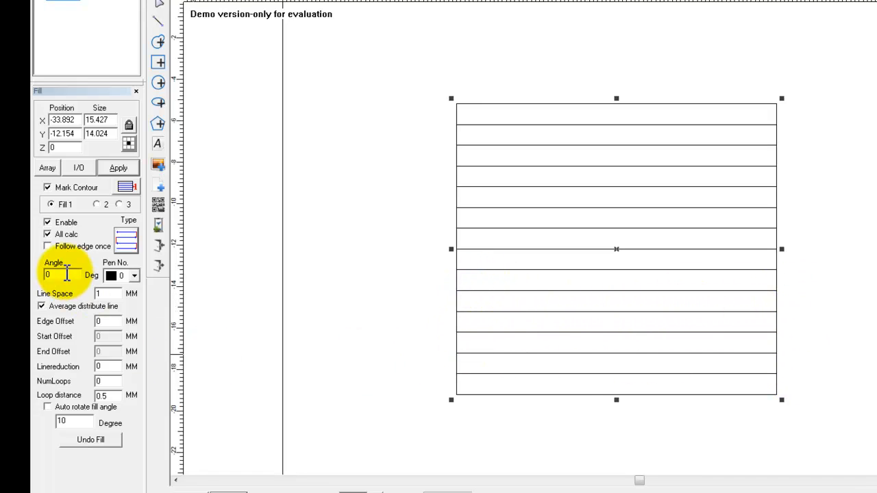
Set the rectangle's fill angle to 90 degrees and apply it.
drag(66, 274, 32, 269)
text(9)
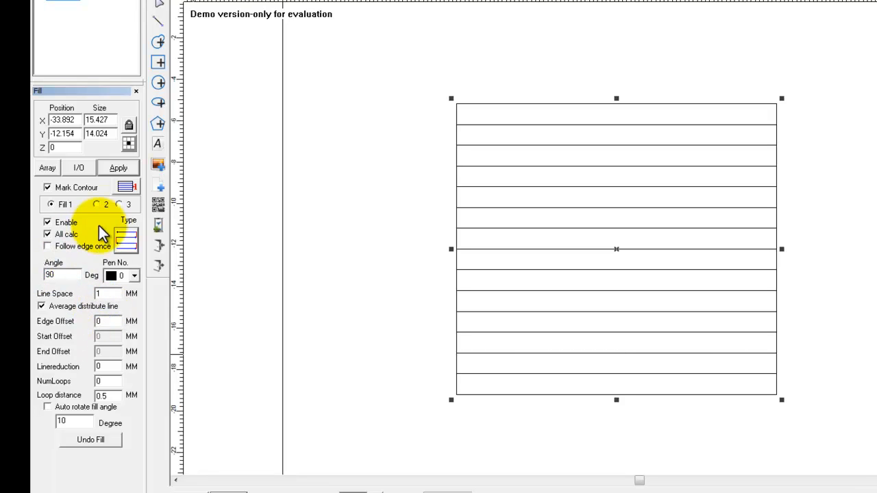
text(0)
click(118, 170)
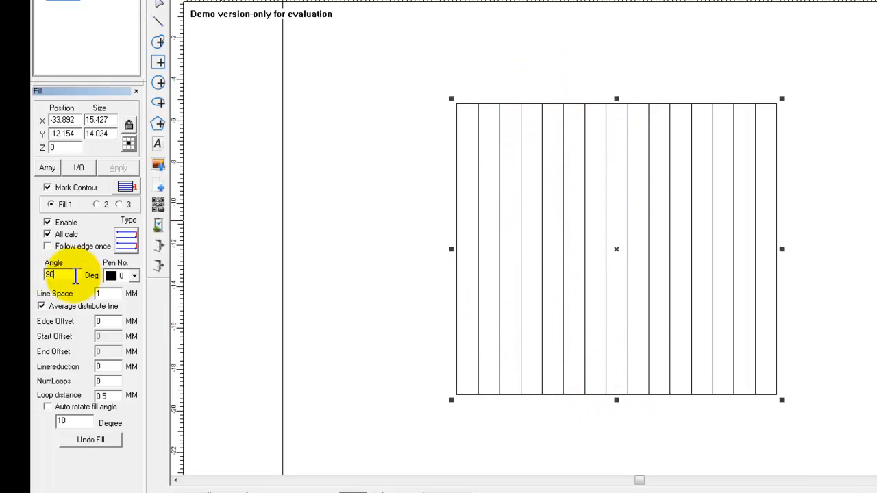
Change the rectangle's hatch angle to 45 degrees and apply it.
drag(73, 275, 39, 278)
text(45)
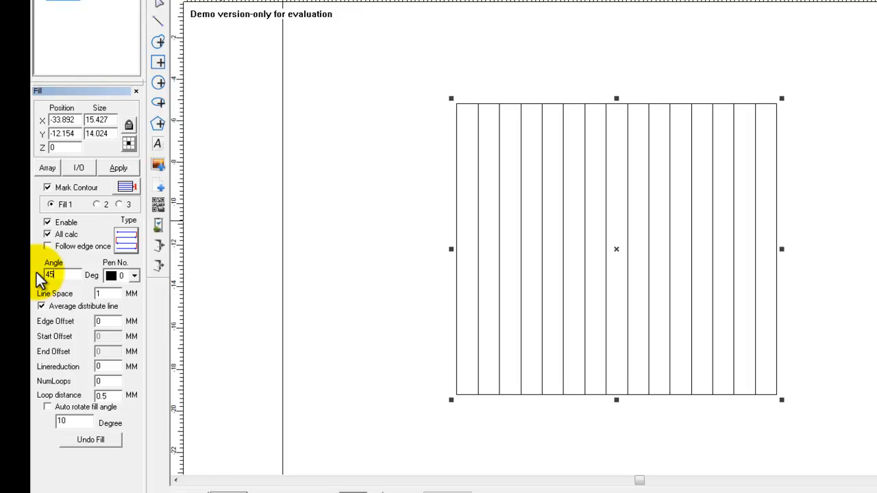
click(103, 168)
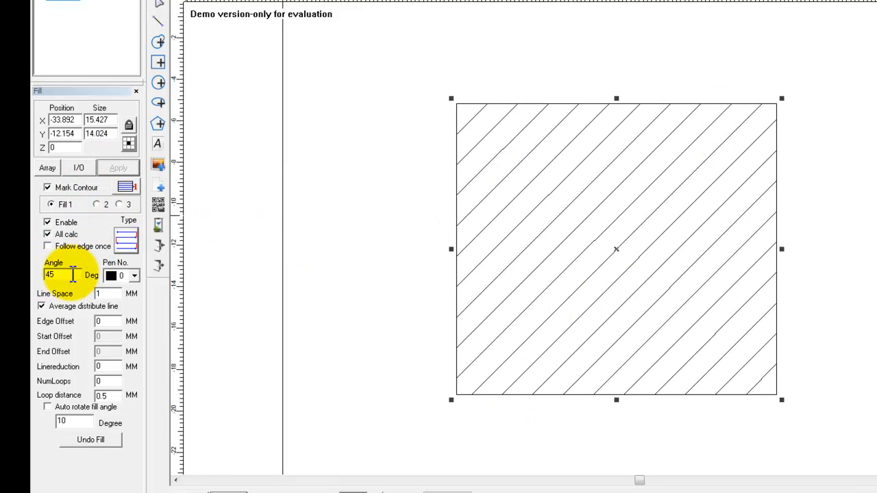
Change the rectangle's hatch angle to -45 degrees and apply it.
double_click(48, 275)
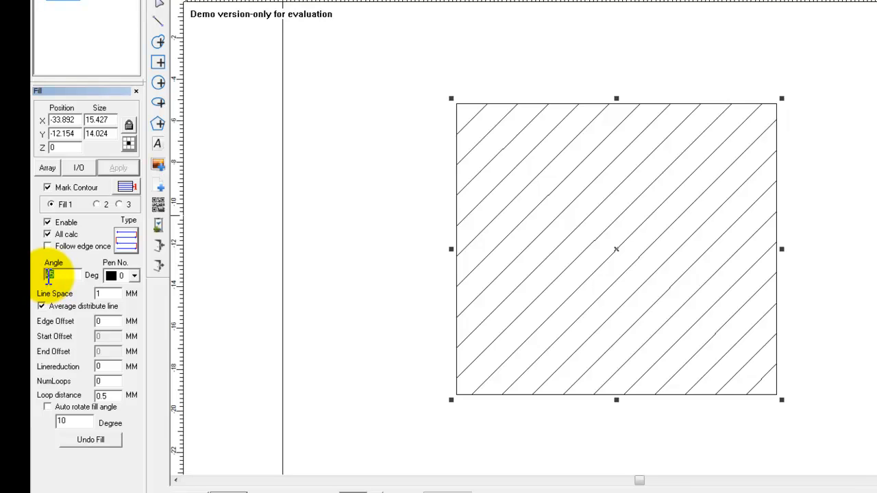
key(BackSpace)
text(-45)
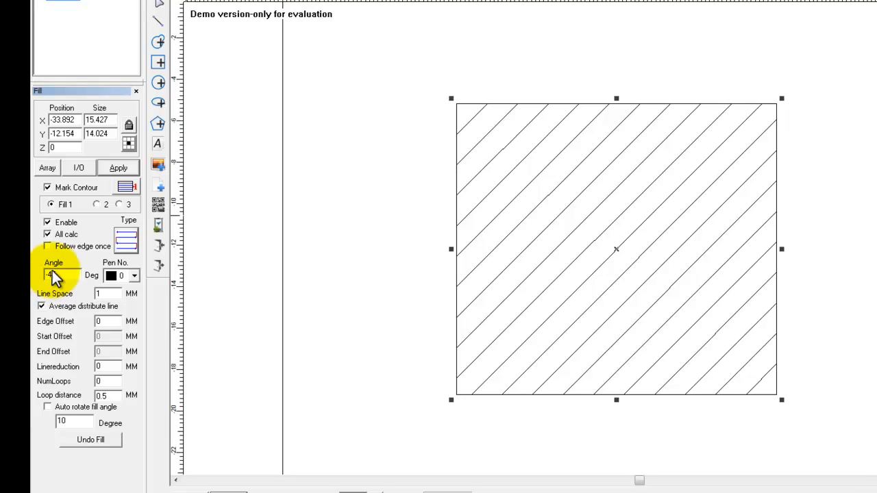
click(116, 165)
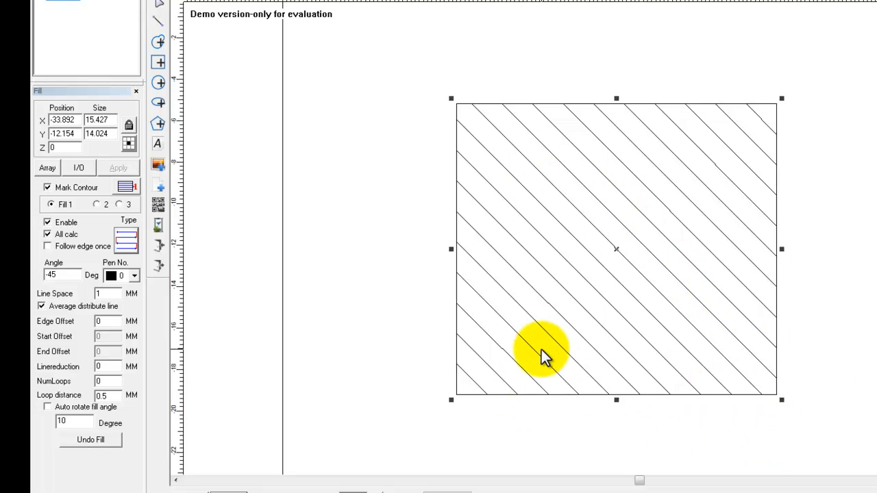
Set the rectangle's hatch angle back to 0 degrees and apply it.
drag(66, 276, 50, 276)
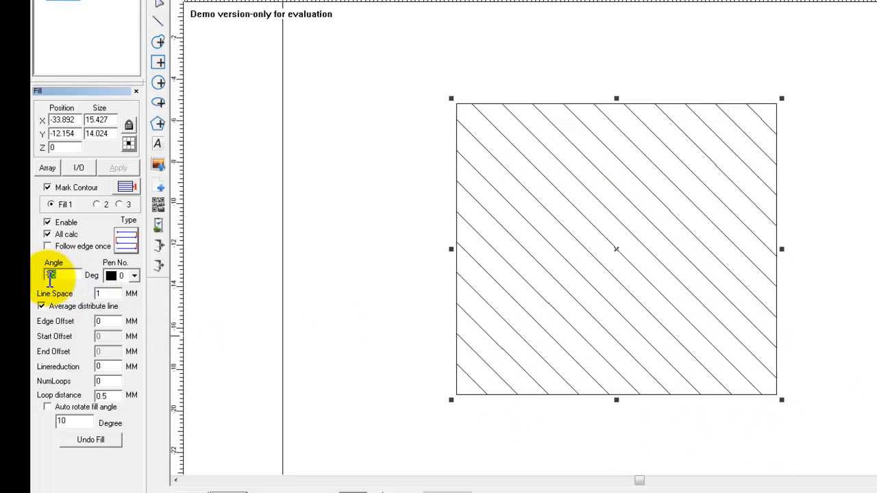
text(9)
drag(58, 275, 43, 275)
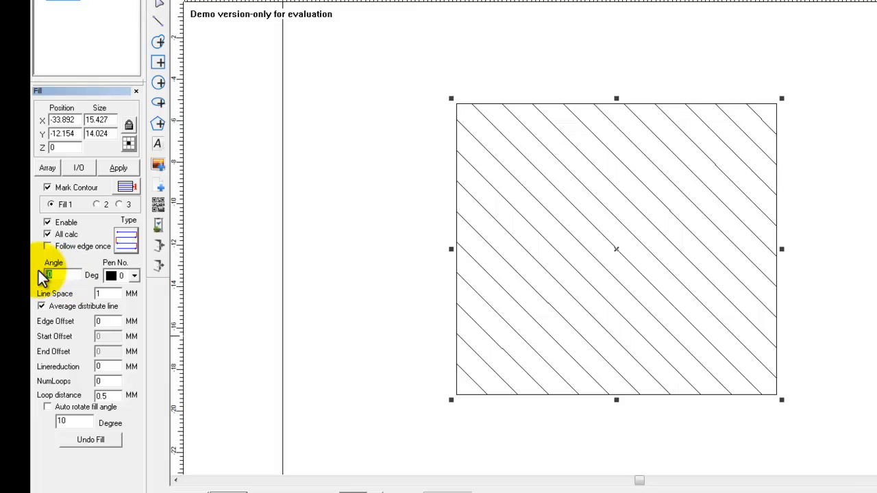
text(0)
click(117, 168)
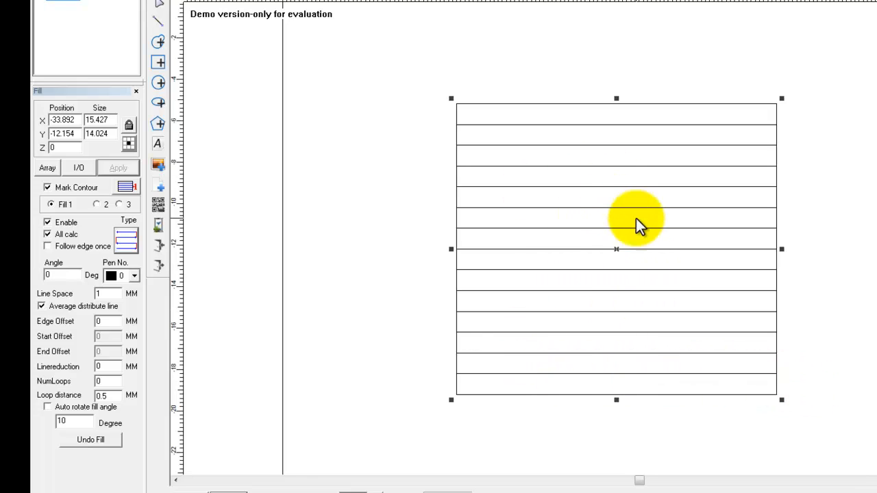
Reselect the filled rectangle and set its fill line space to 0.5 mm.
click(577, 254)
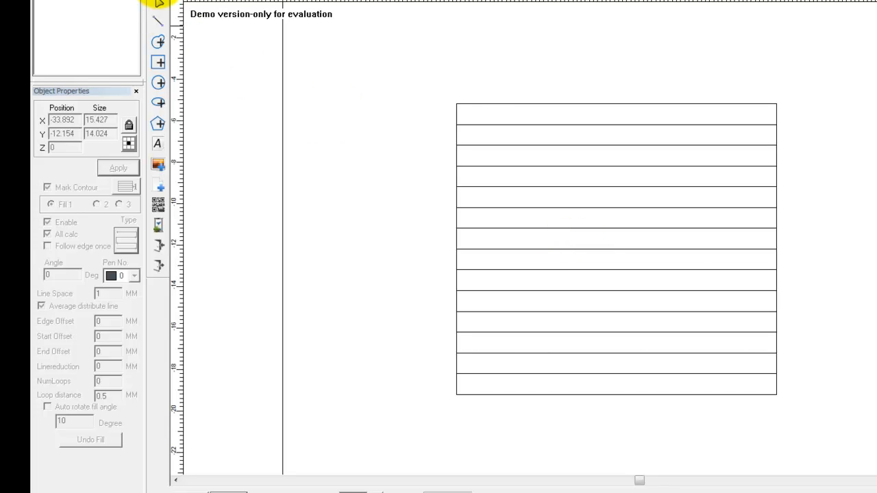
drag(437, 83, 841, 446)
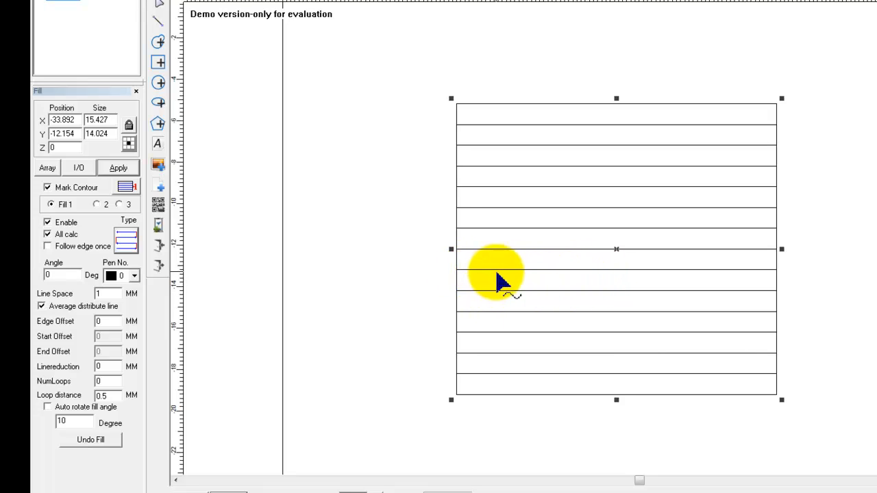
click(109, 295)
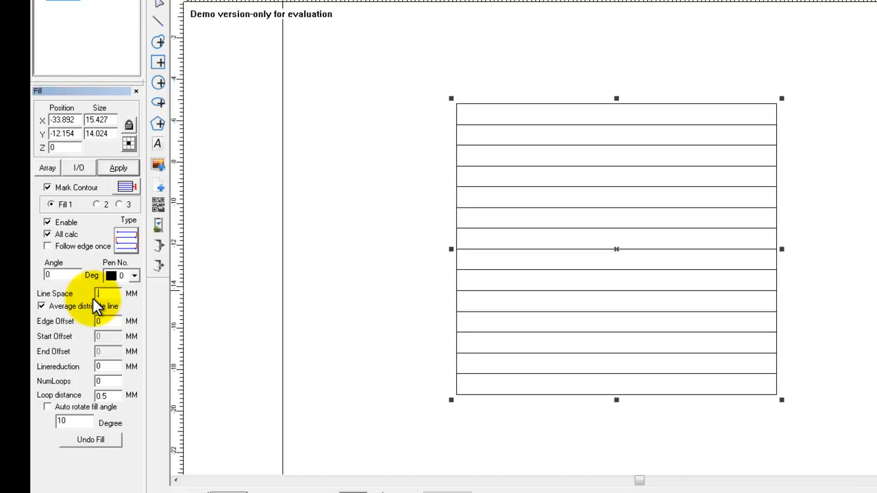
text(0.5)
click(115, 167)
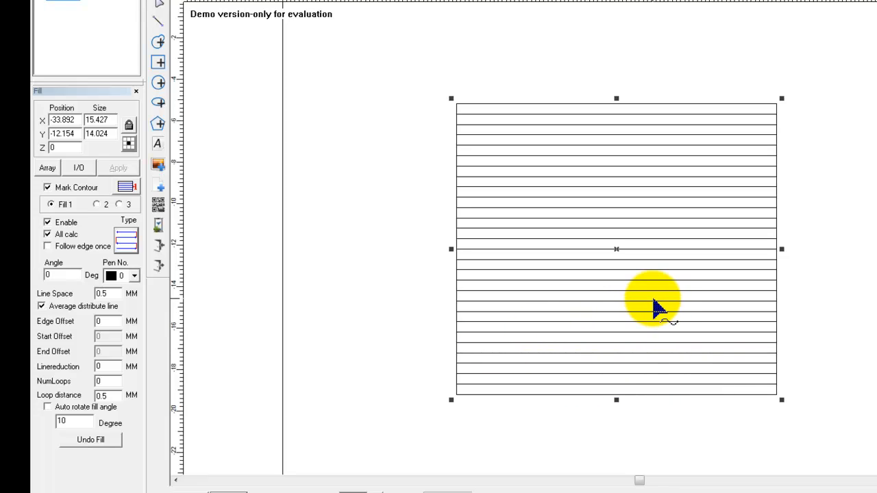
Set the rectangle's fill line space to 0.07 mm, apply it and inspect the hatch lines up close.
click(103, 293)
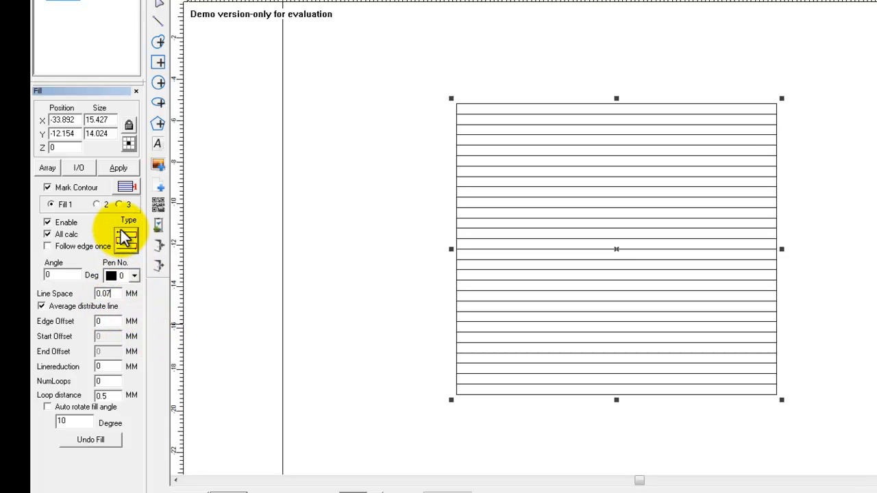
click(118, 169)
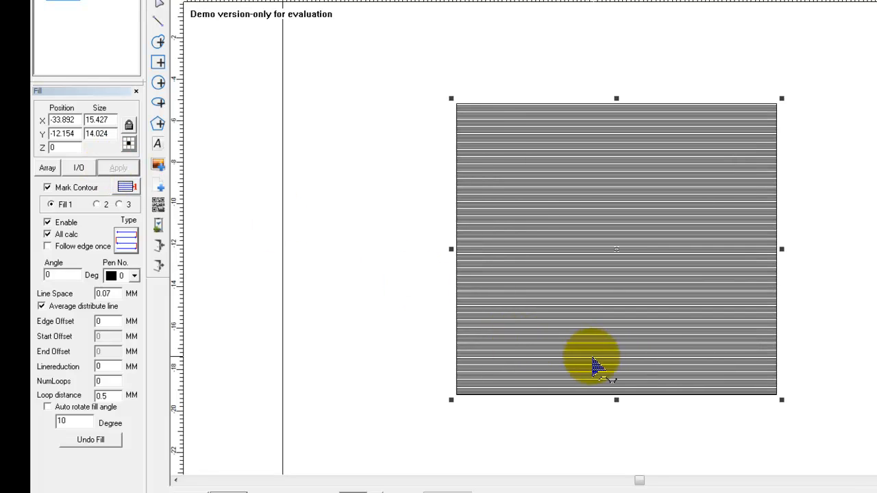
scroll(522, 372, up, 5)
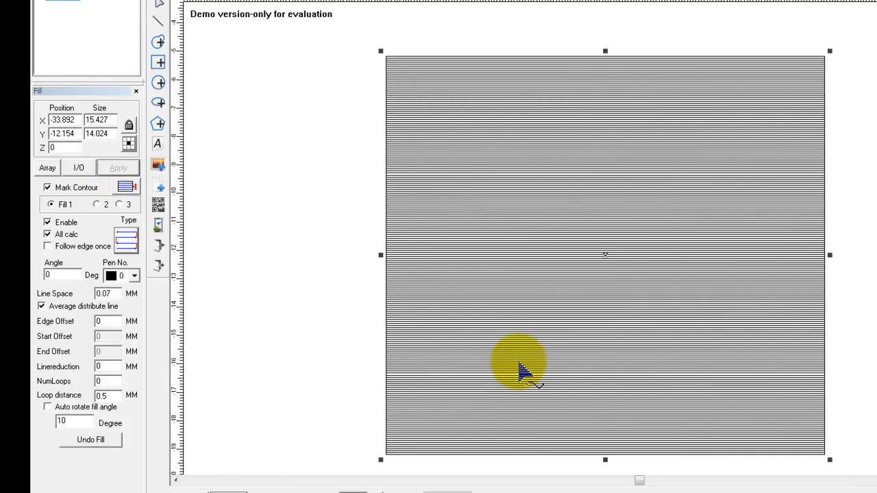
scroll(521, 367, up, 2)
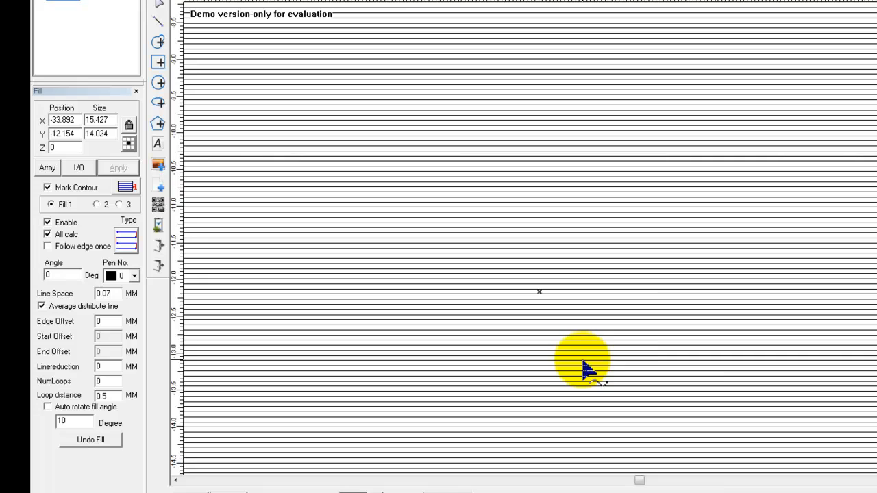
scroll(584, 370, up, 4)
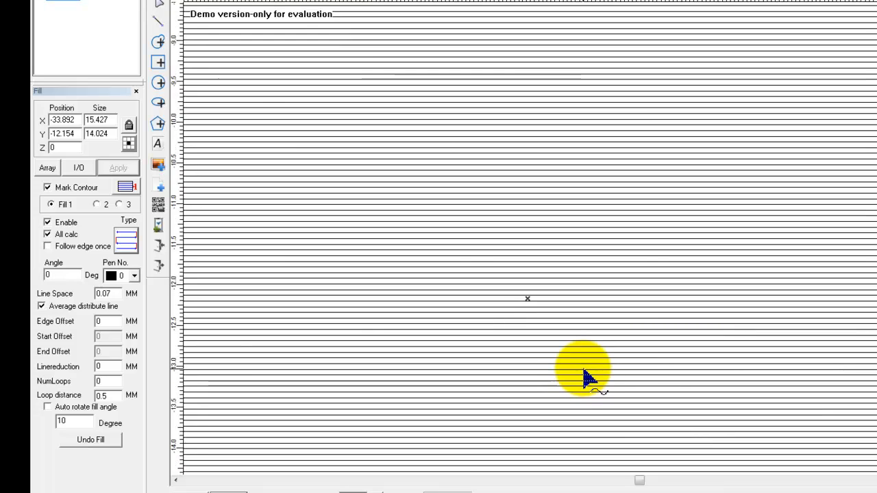
scroll(583, 375, up, 3)
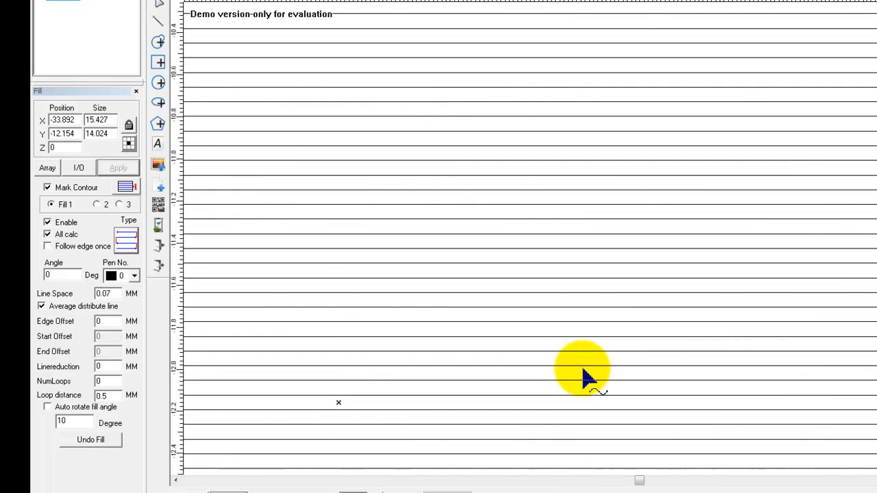
scroll(584, 376, down, 5)
scroll(584, 375, down, 6)
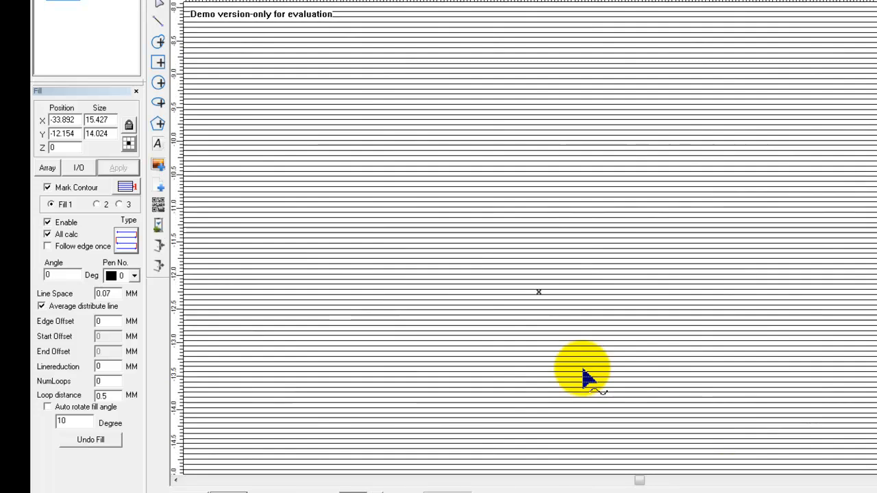
Set the rectangle's fill line space to 1 mm and apply it.
scroll(585, 376, down, 1)
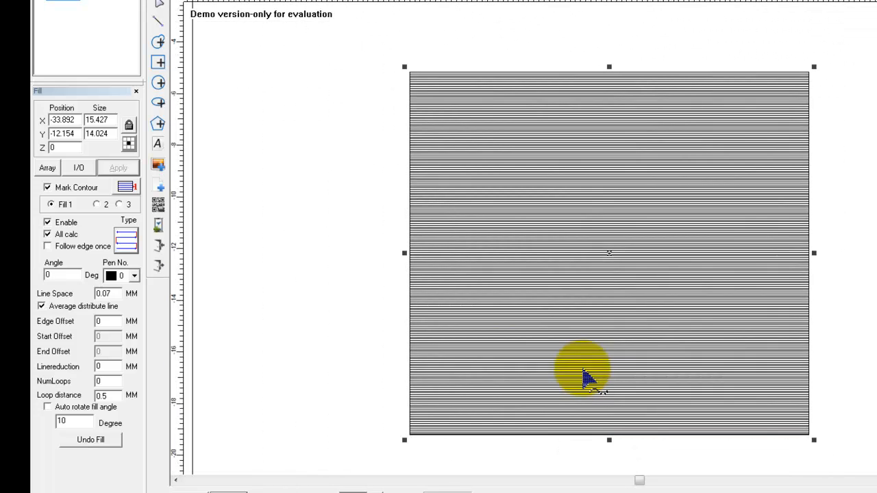
scroll(502, 407, up, 1)
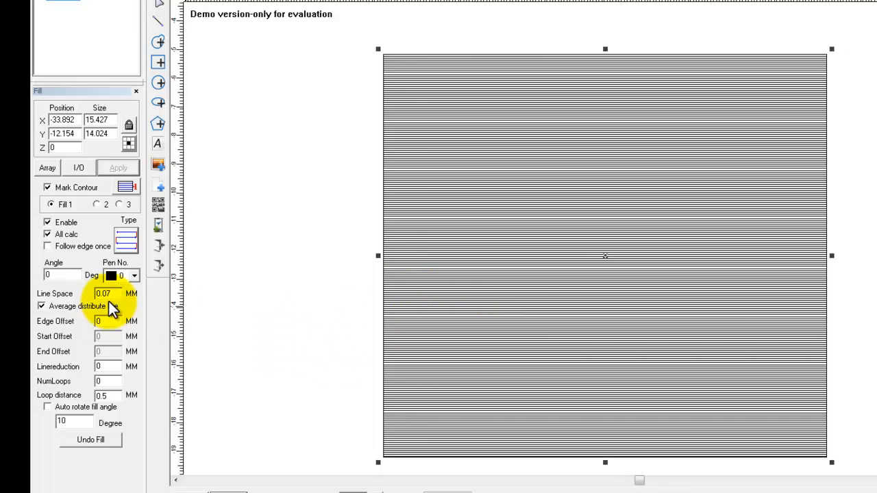
drag(112, 293, 87, 301)
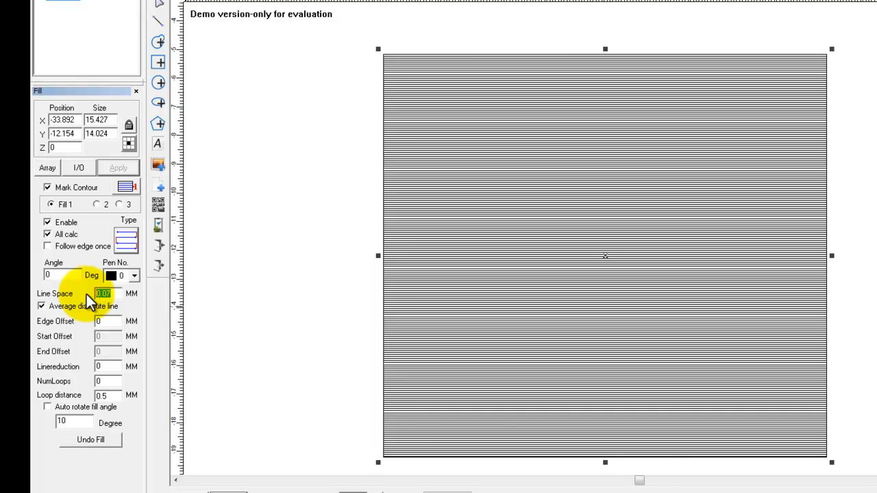
text(1)
click(118, 168)
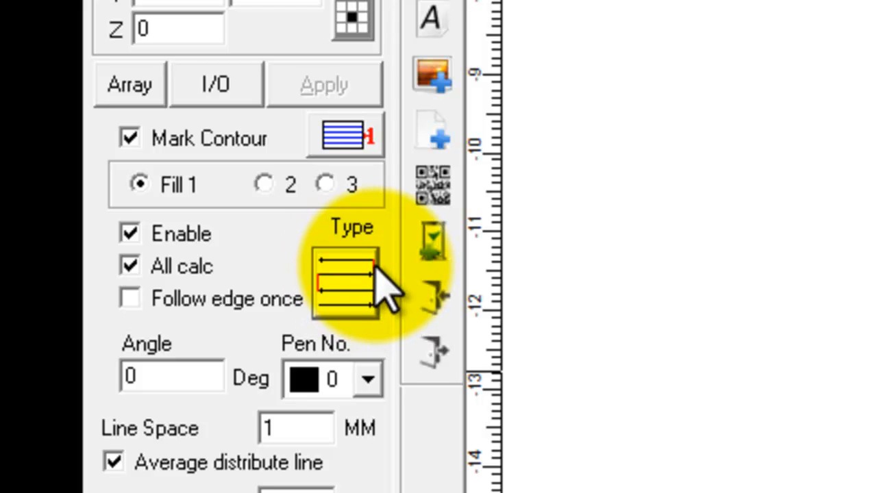
Disable Mark Contour for the rectangle's fill and apply it, and switch the fill type to concentric rings and apply that too.
click(137, 143)
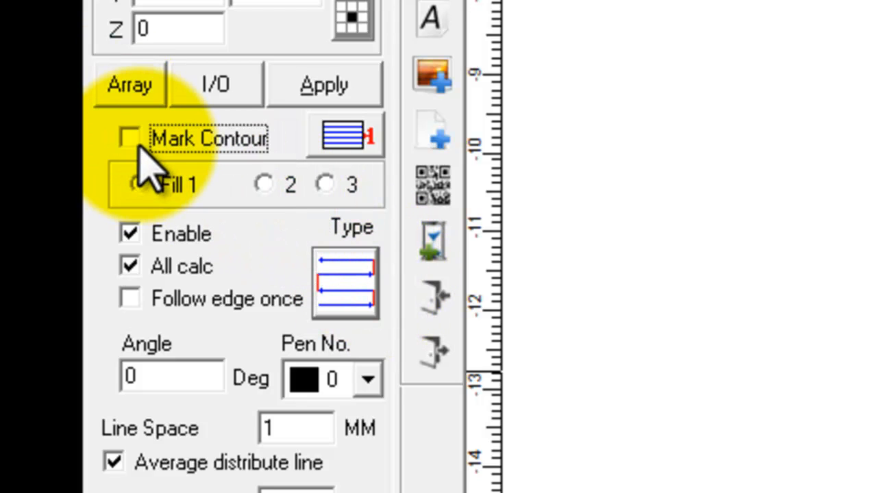
click(323, 90)
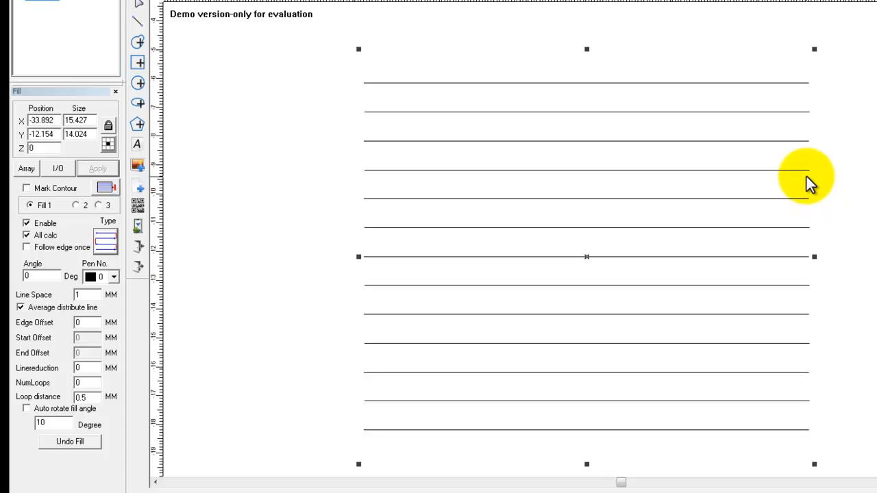
click(106, 241)
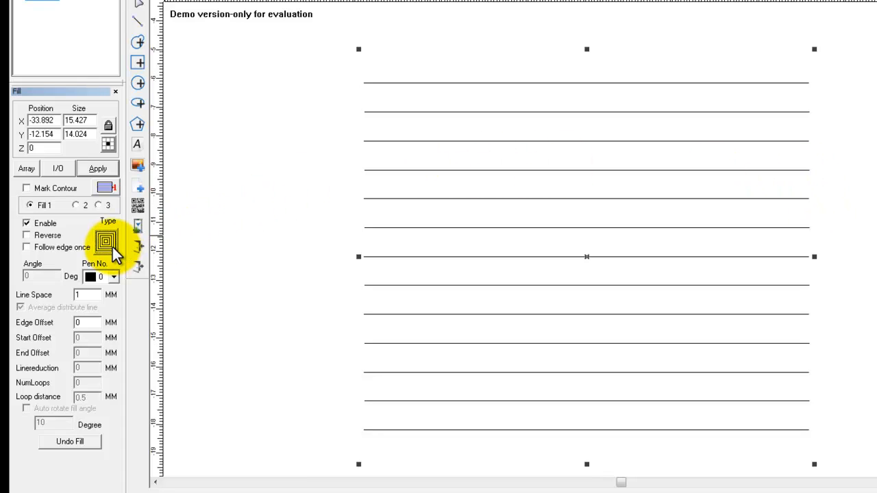
click(100, 170)
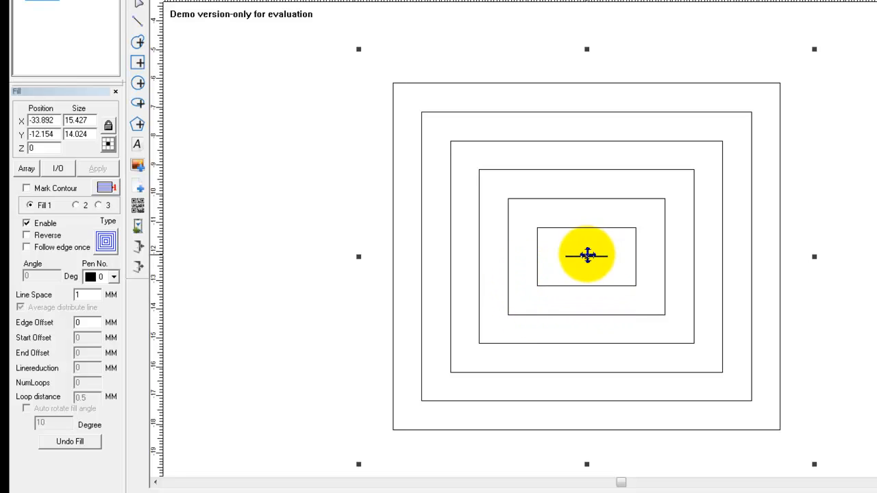
Apply the continuous back-and-forth fill type to the rectangle, and switch it to the dashed back-and-forth type and apply that.
click(106, 242)
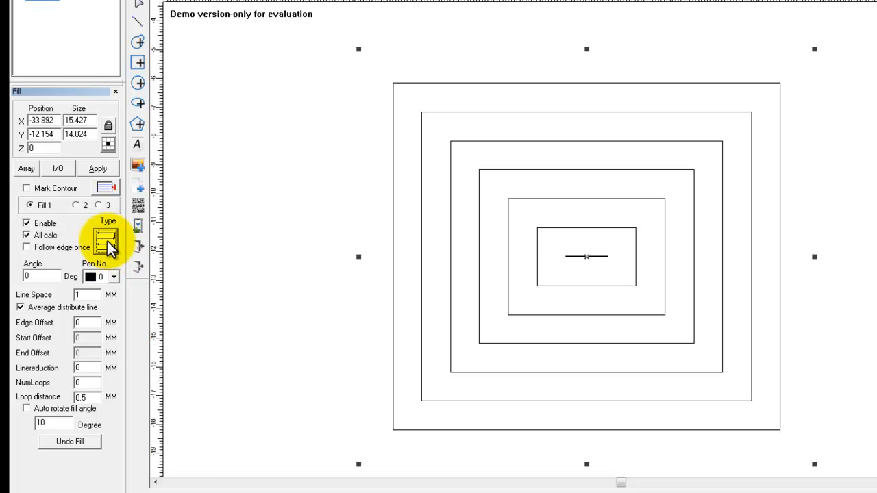
click(109, 169)
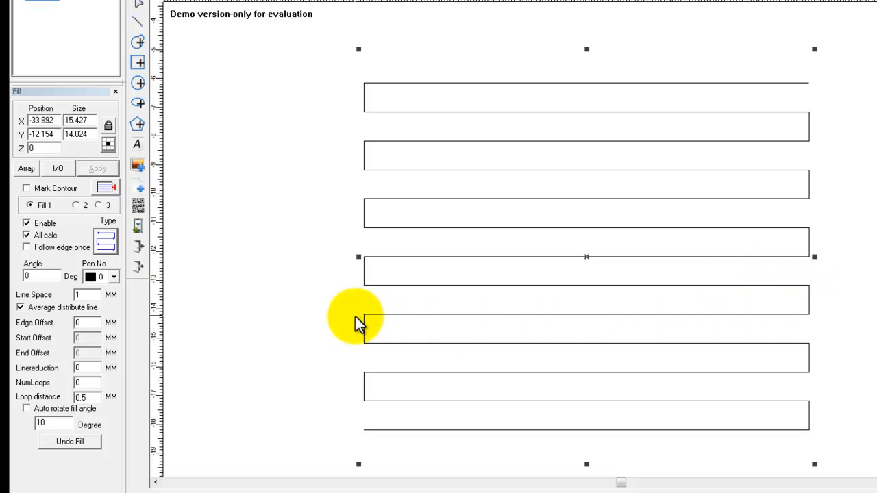
click(100, 245)
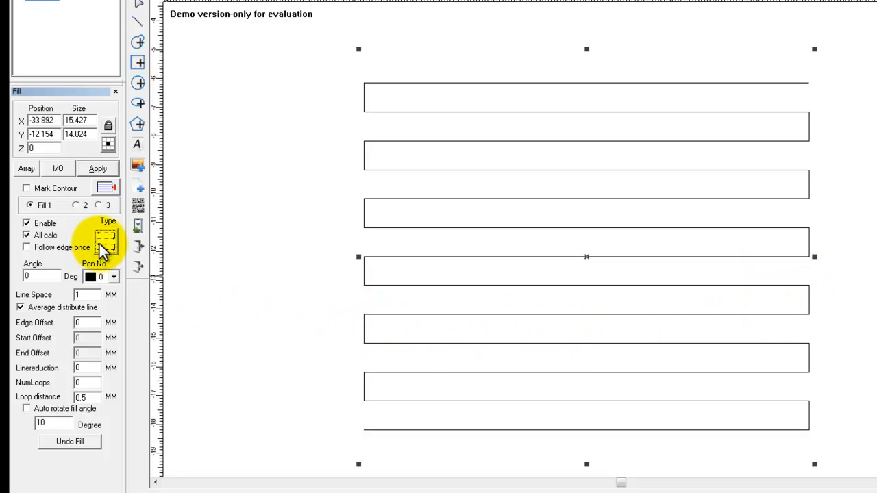
click(98, 170)
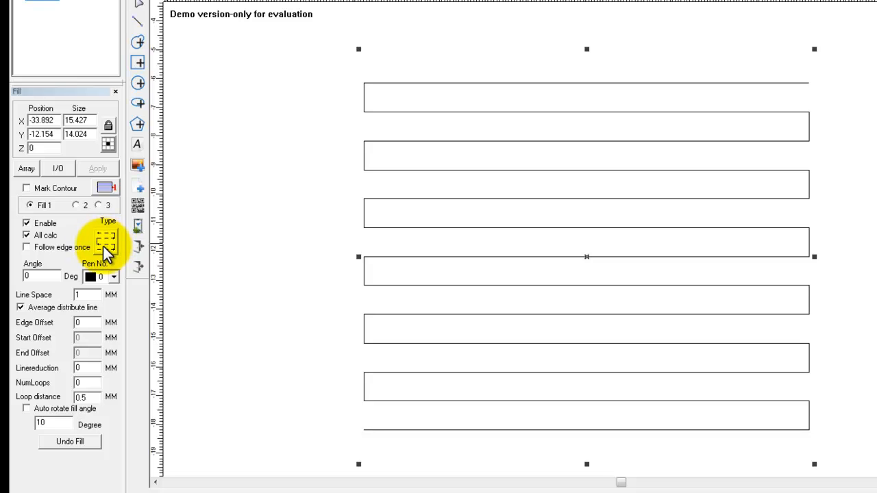
Add a text object reading TEXT, scale it to about 10.3 by 2.6 mm and place it below the filled rectangle.
scroll(401, 264, down, 5)
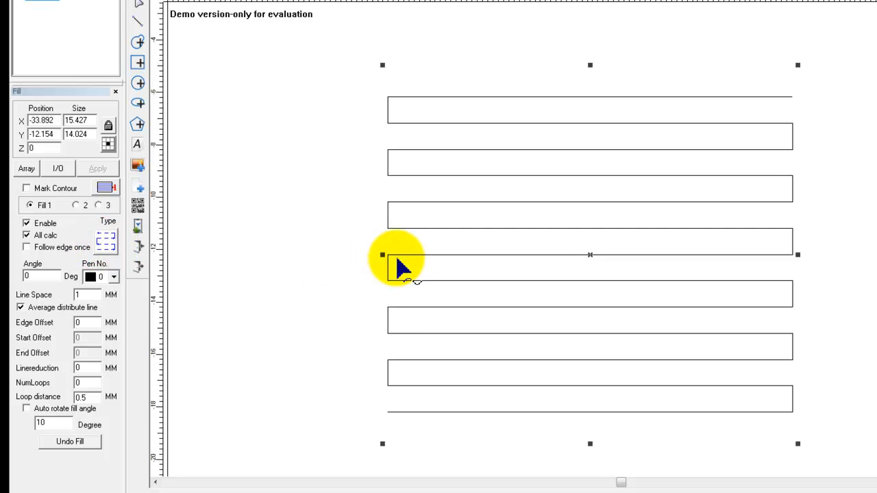
click(136, 146)
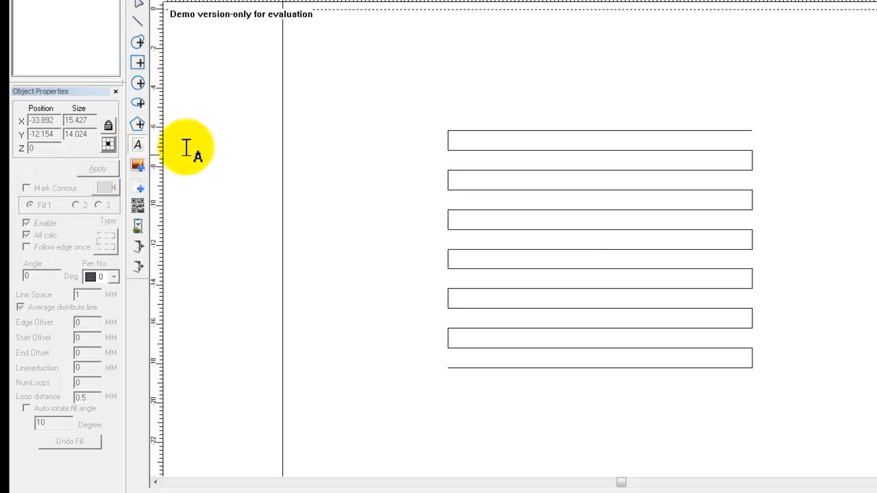
click(466, 103)
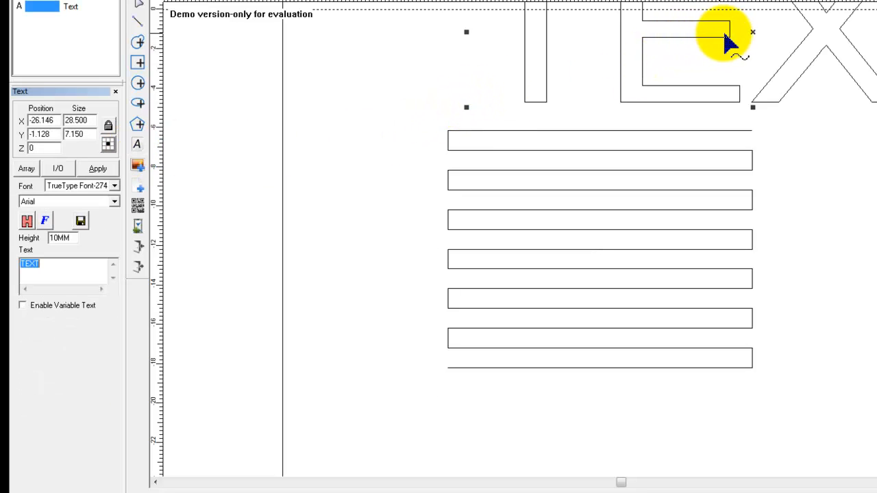
drag(754, 32, 505, 199)
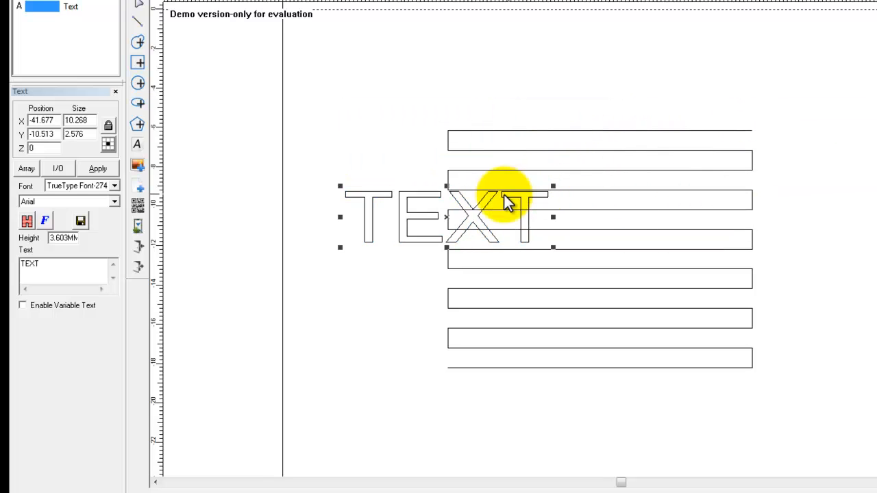
drag(447, 218, 548, 409)
Hatch the text with the dashed back-and-forth type at 0.2 mm line space without contour, and redo the fill with Mark Contour enabled.
scroll(546, 411, up, 3)
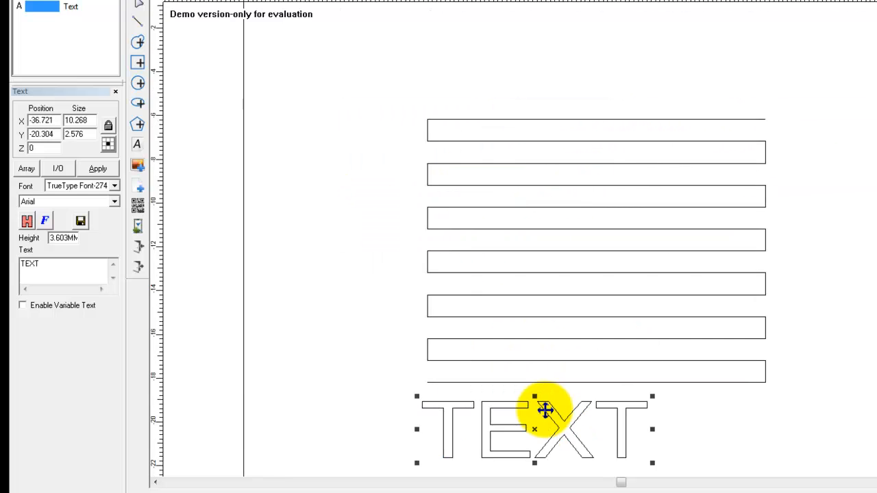
scroll(538, 410, up, 1)
middle_drag(534, 406, 587, 109)
middle_drag(561, 246, 576, 190)
scroll(521, 260, up, 3)
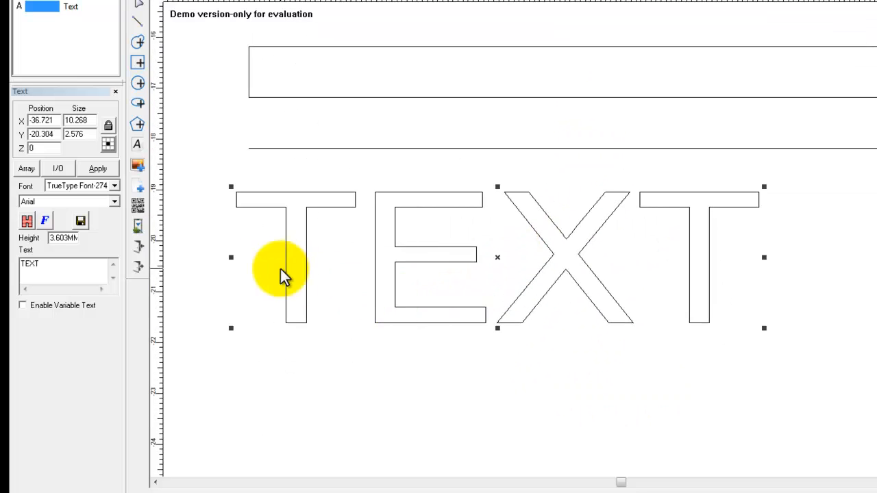
click(27, 222)
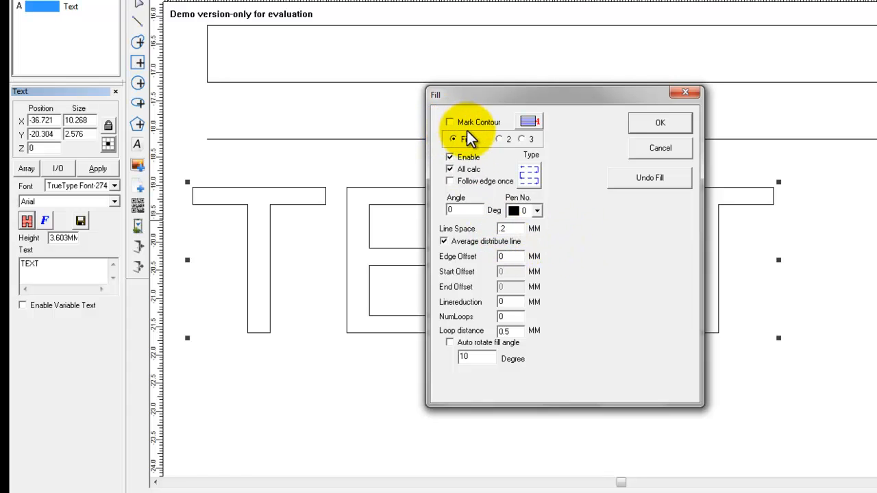
click(529, 177)
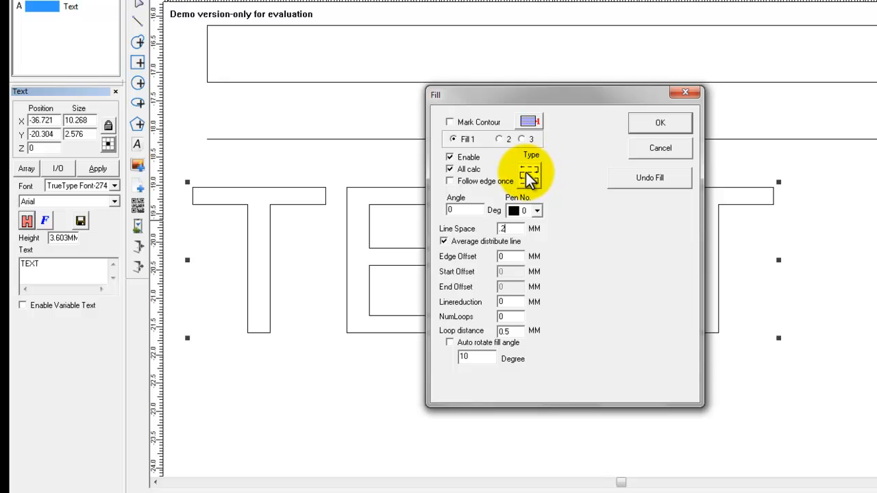
click(530, 177)
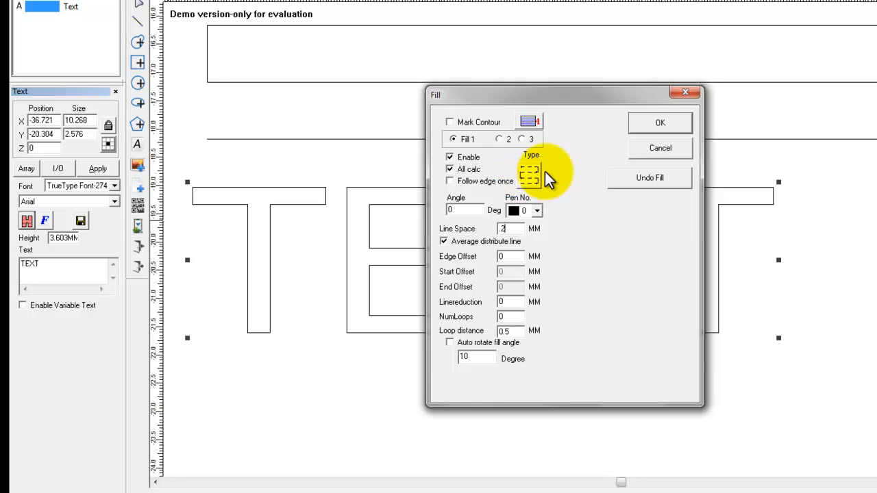
click(637, 123)
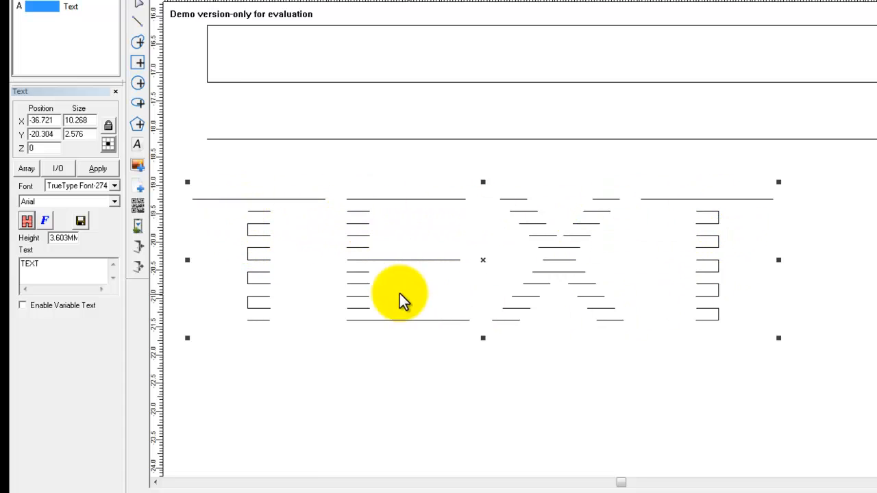
click(31, 221)
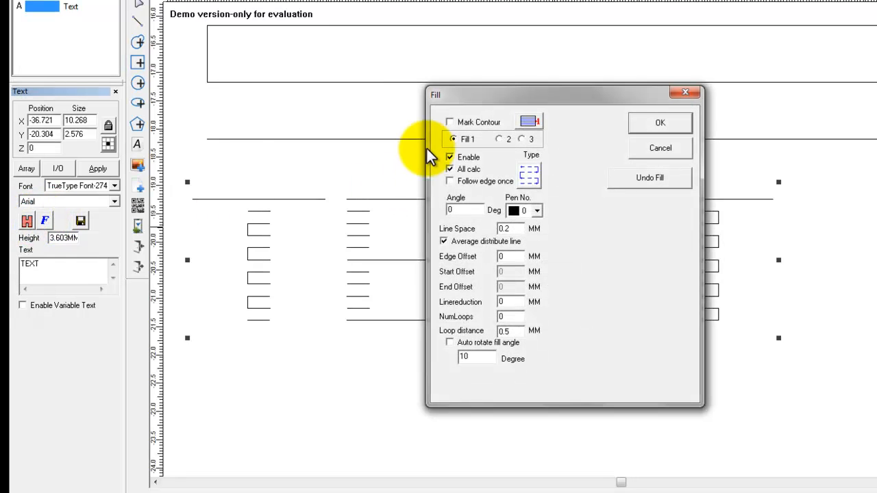
click(660, 123)
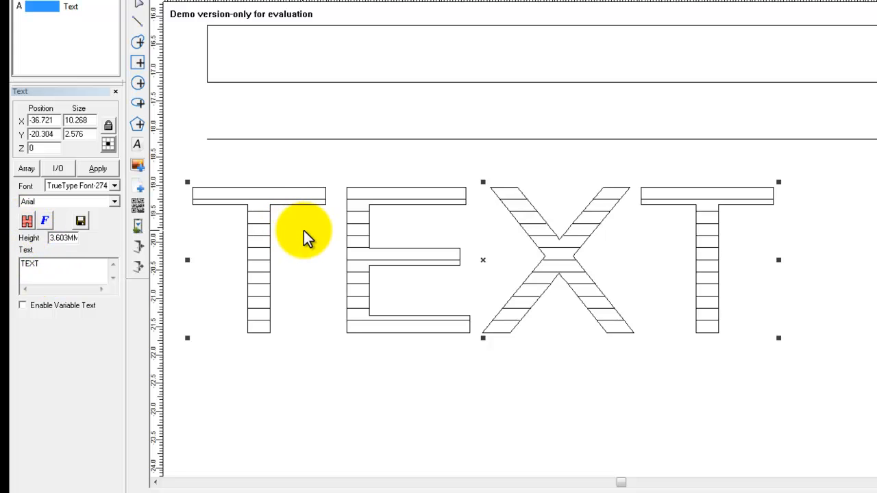
Delete the hatched text below the rectangle.
key(Delete)
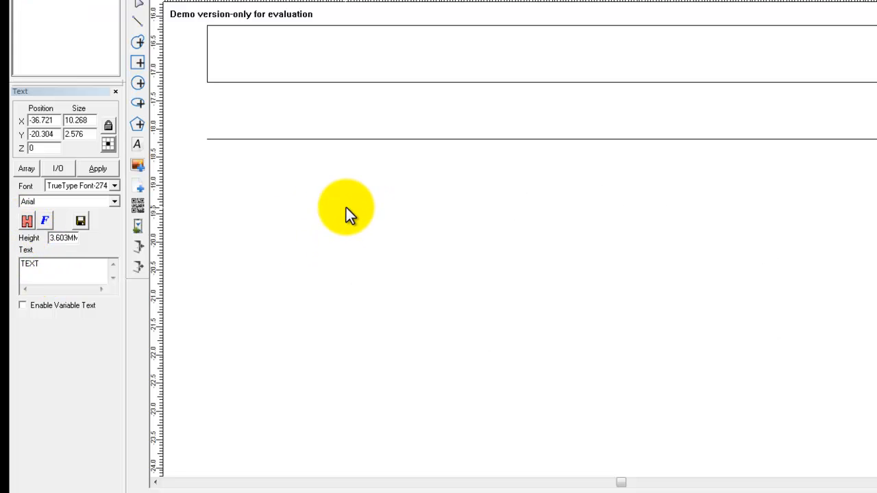
scroll(345, 209, up, 1)
scroll(343, 205, down, 4)
scroll(342, 205, down, 2)
middle_drag(444, 204, 372, 390)
middle_drag(445, 244, 414, 307)
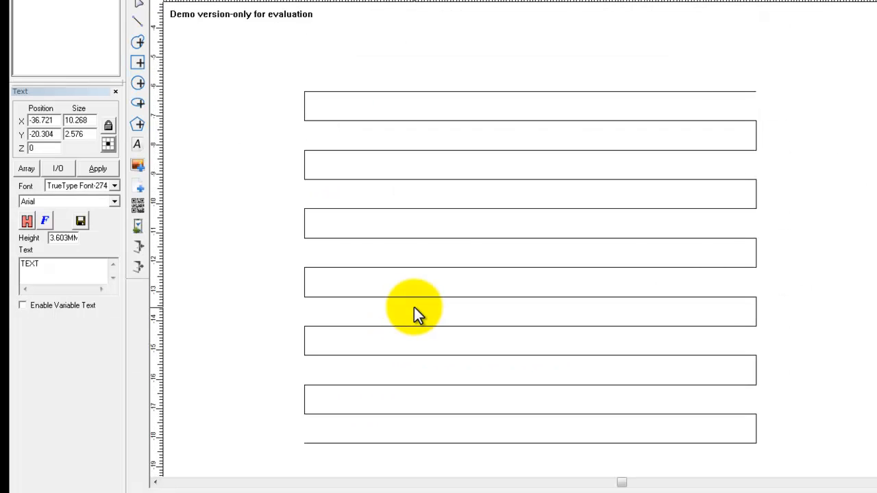
Select the filled rectangle, change its fill type to the one-way zigzag and apply it.
click(441, 210)
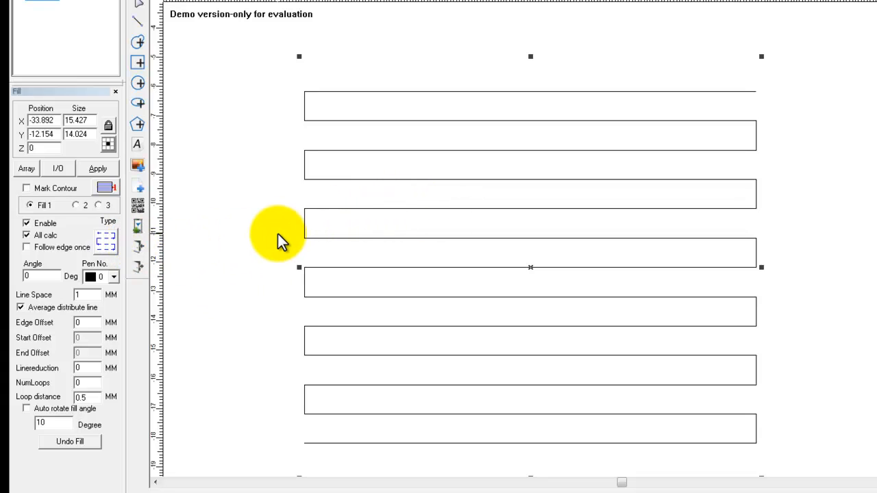
mouse_move(281, 240)
middle_down()
mouse_move(268, 177)
mouse_move(268, 219)
middle_up()
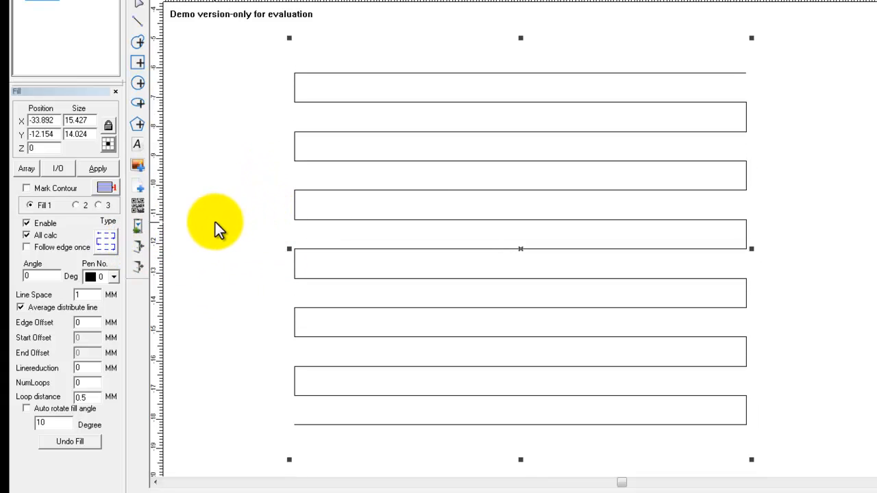
click(110, 240)
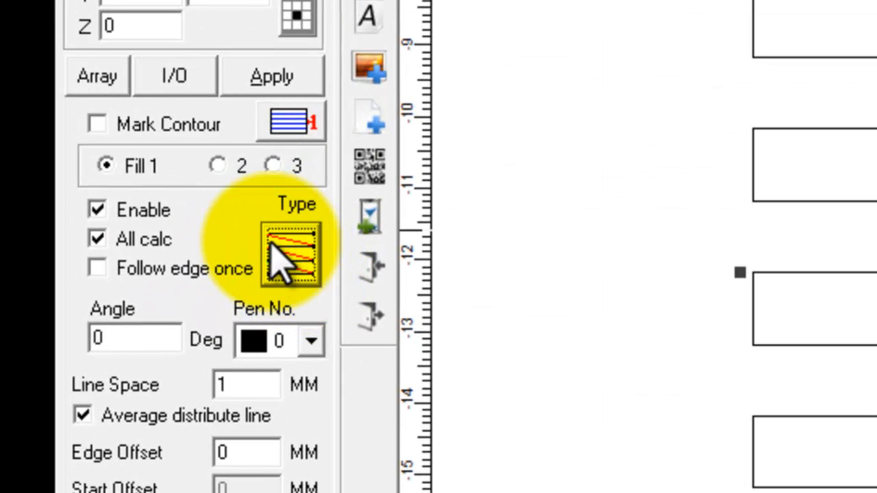
click(281, 248)
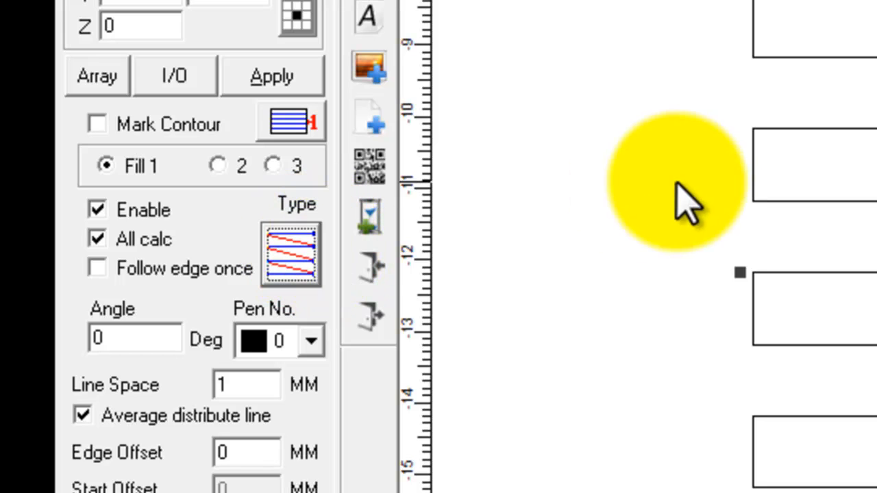
click(271, 76)
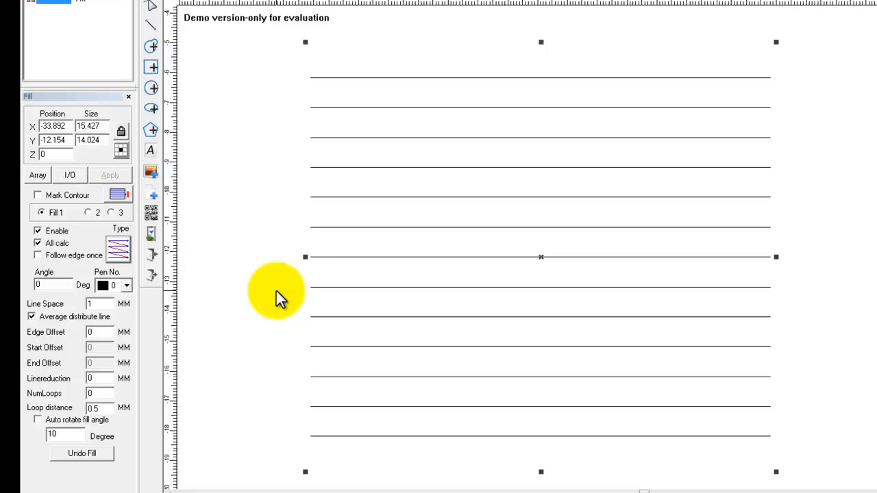
Move the filled rectangle aside to about X -15.3, and add a text object reading TEXT scaled to about 6.3 by 1.6 mm.
scroll(276, 291, down, 3)
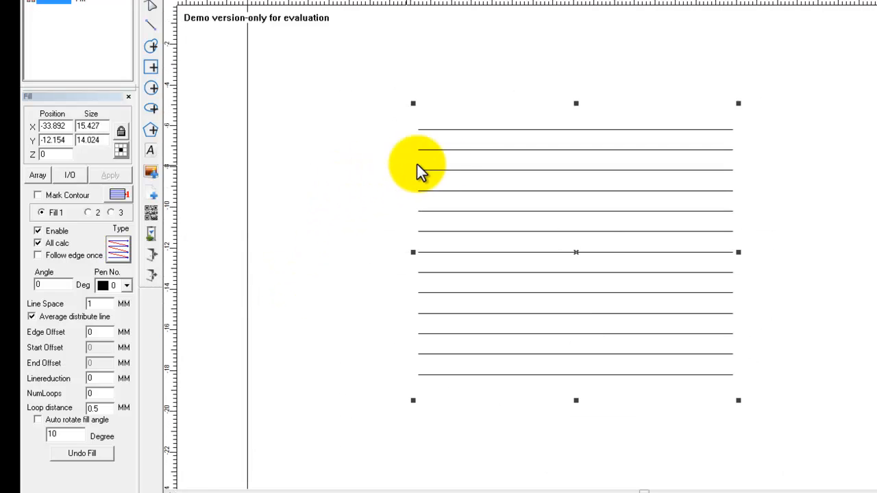
drag(577, 252, 876, 235)
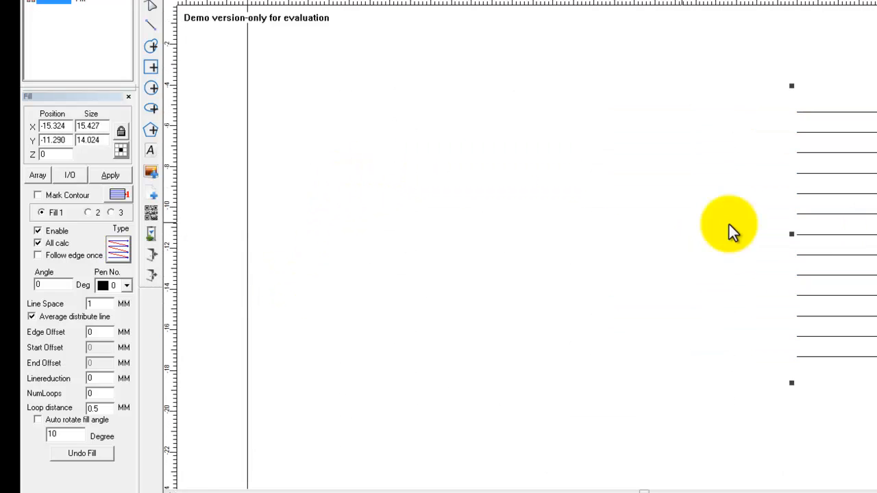
click(150, 149)
click(308, 253)
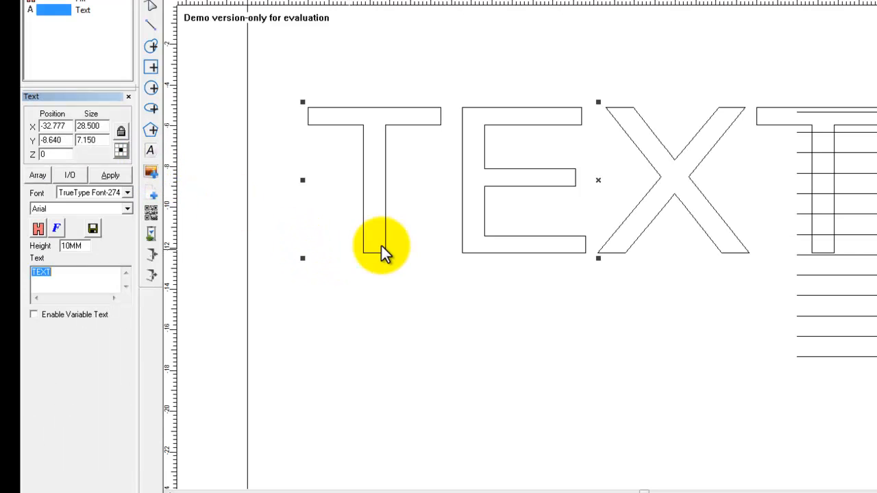
drag(875, 96, 442, 217)
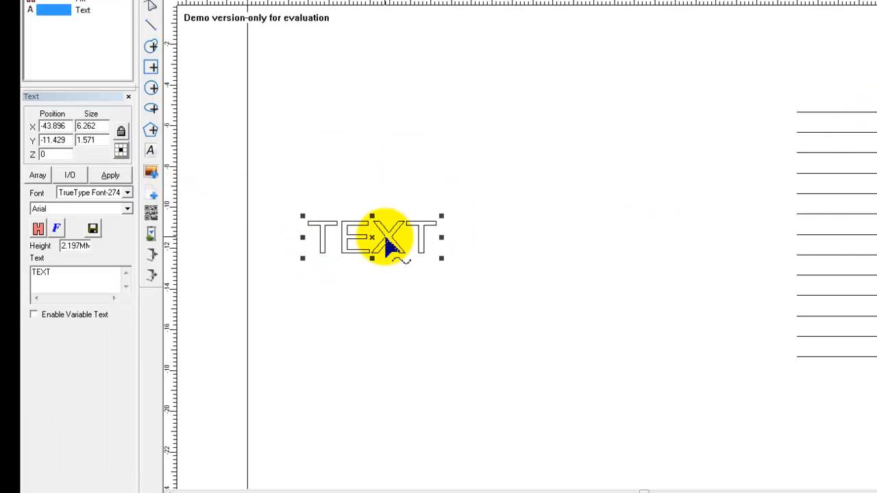
Move the text to about X -38.8, Y -12.6, and hatch it with the connected back-and-forth type at 0.1 mm line space.
drag(372, 238, 475, 260)
scroll(476, 267, up, 2)
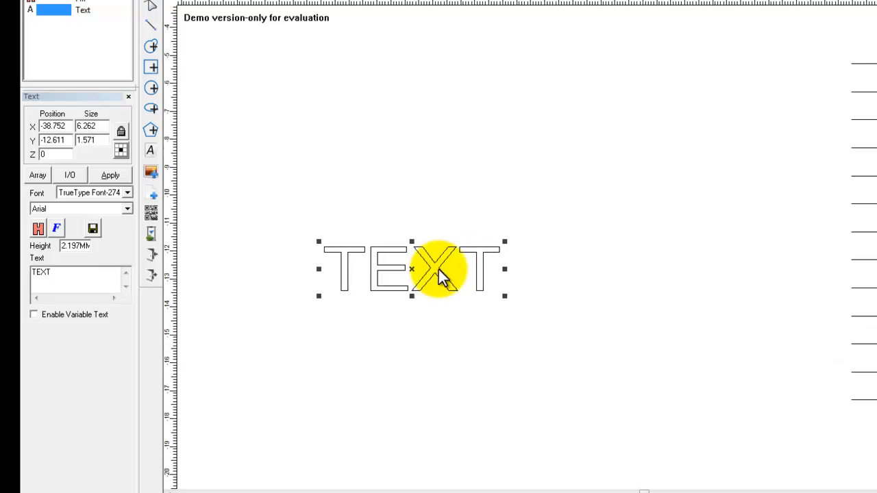
click(330, 1)
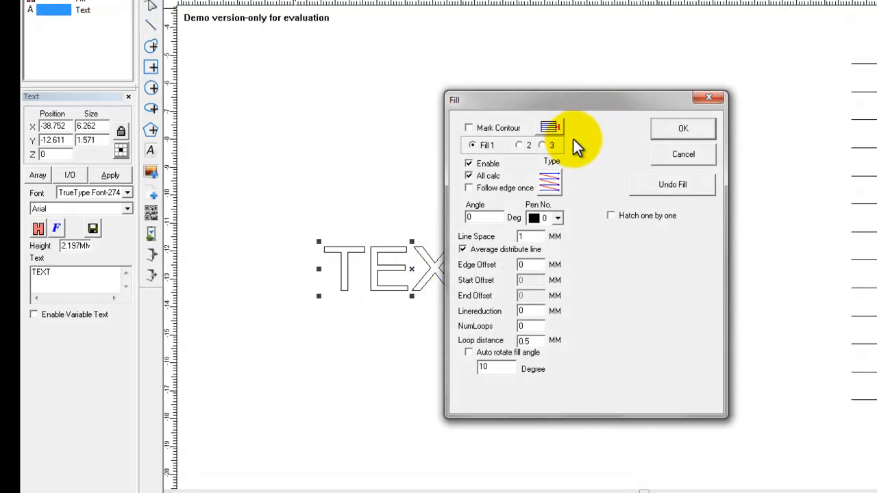
drag(554, 116, 692, 117)
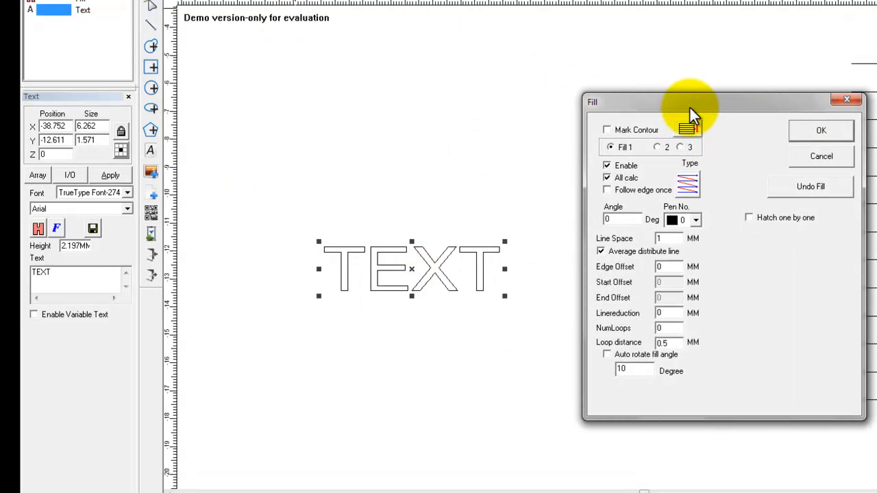
click(697, 188)
click(696, 187)
click(696, 183)
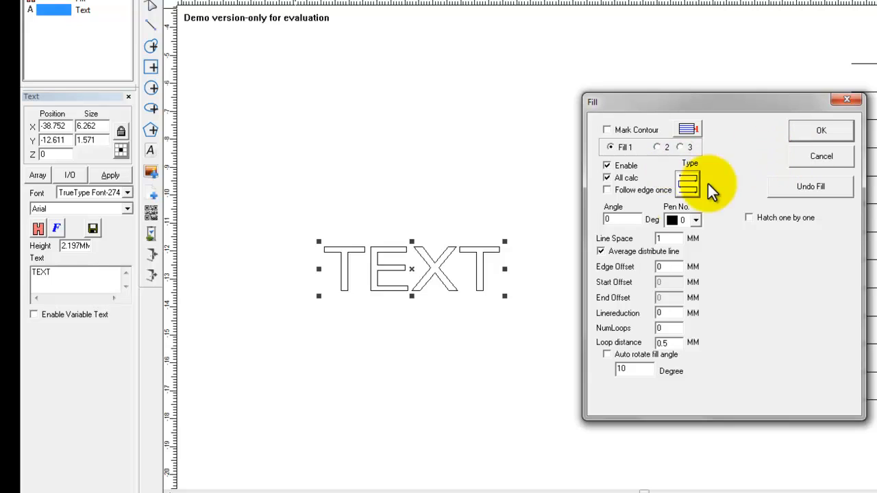
drag(679, 237, 642, 236)
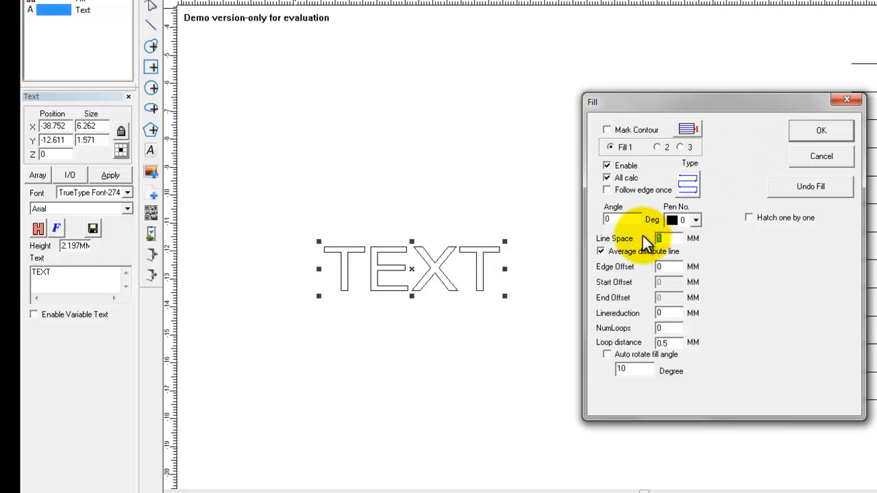
click(820, 132)
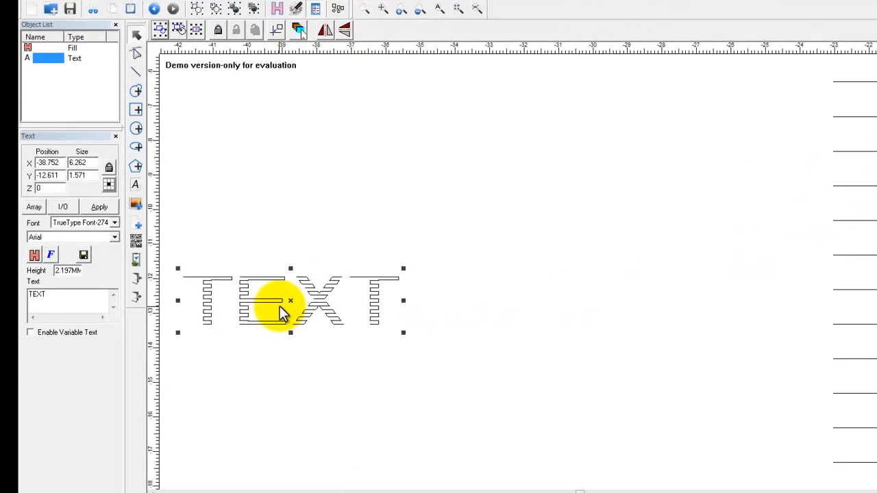
Reopen the text's fill settings, step through the fill types and keep the connected back-and-forth type.
right_drag(271, 311, 470, 308)
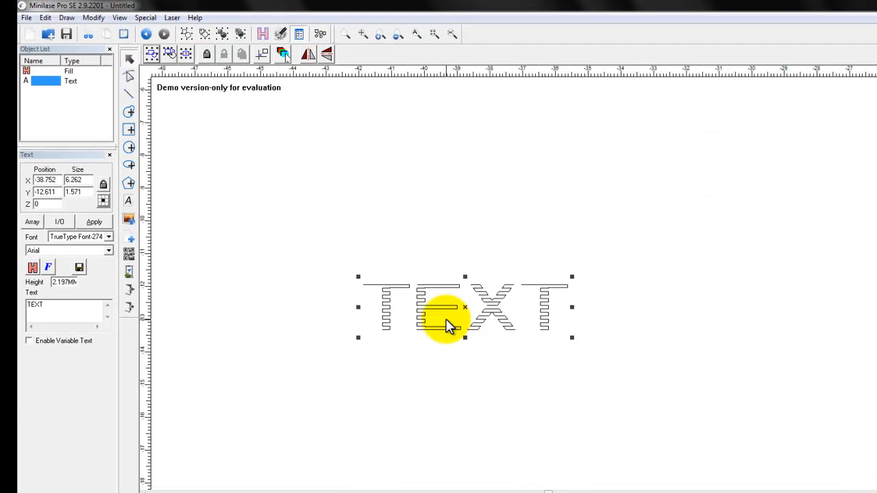
scroll(462, 308, up, 5)
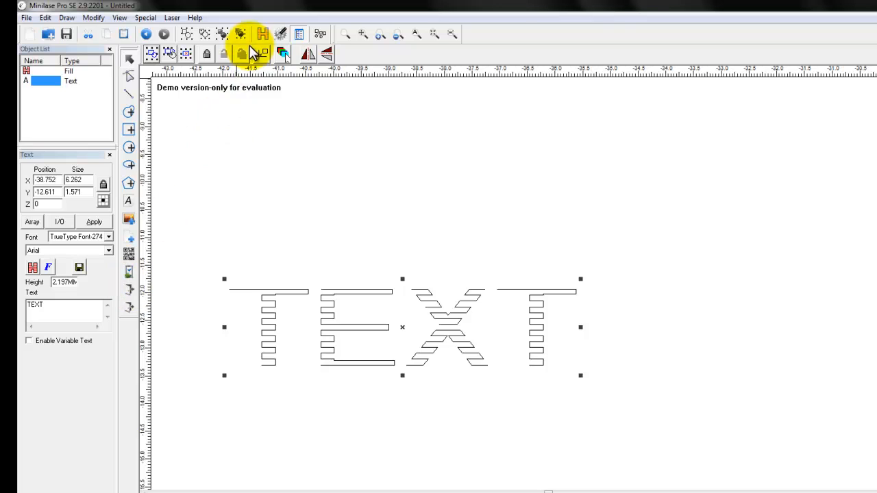
click(266, 38)
drag(473, 155, 701, 154)
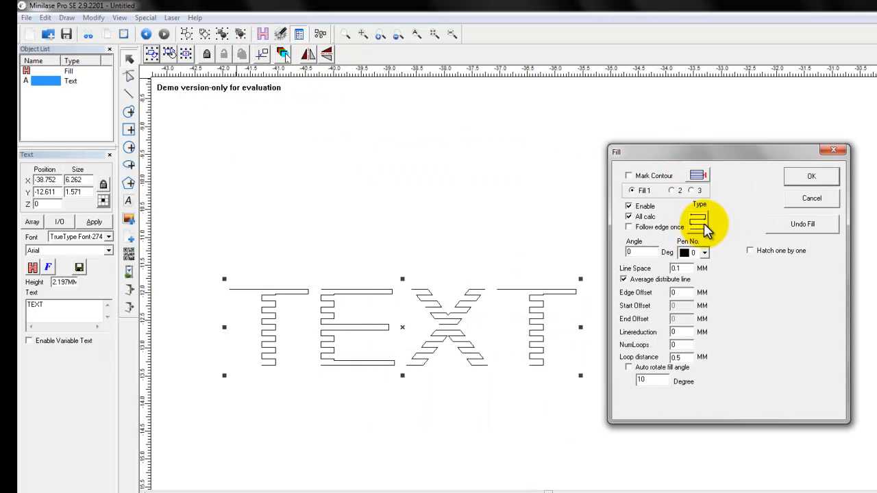
click(699, 223)
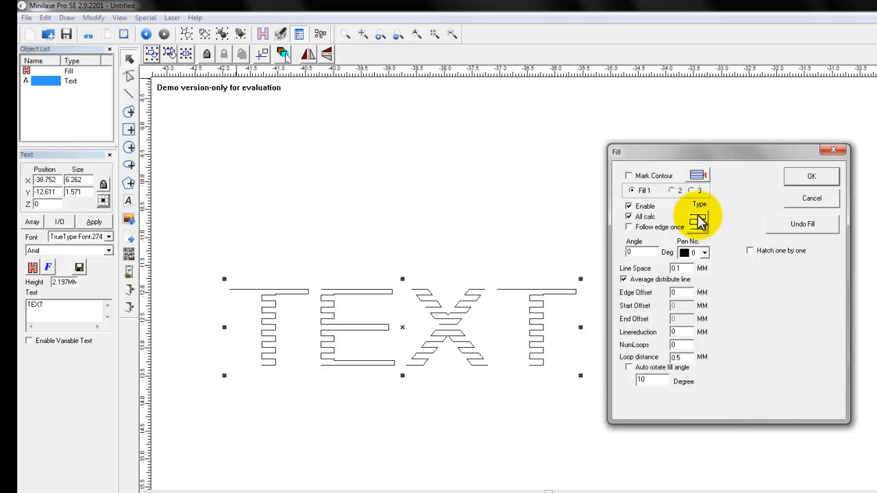
click(700, 218)
click(705, 224)
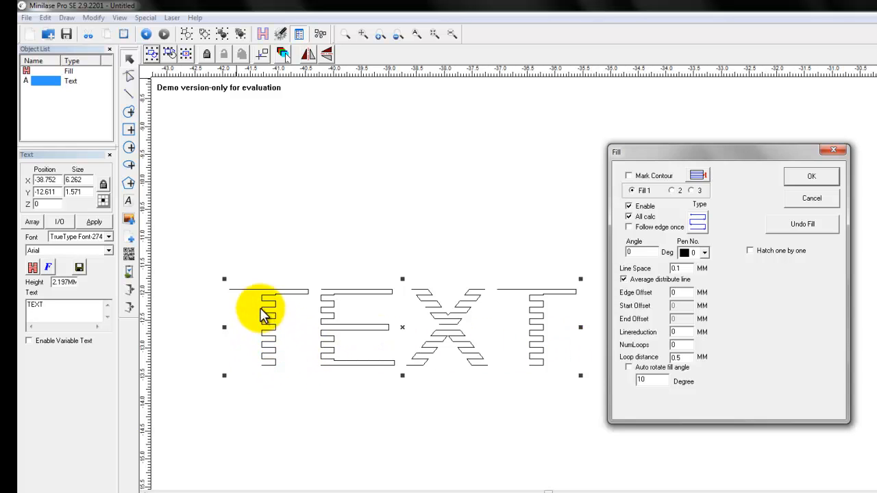
click(807, 180)
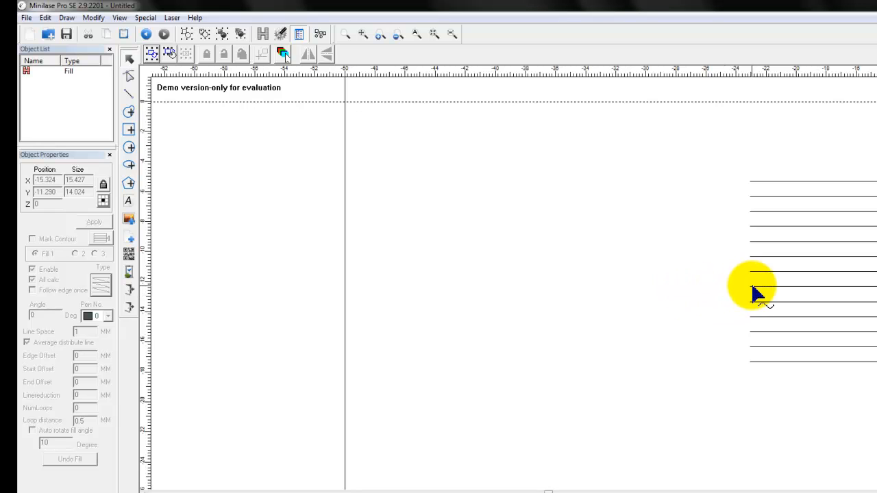
Move the filled rectangle to about X -40.6, Y -14.0, and apply Mark Contour to its fill.
click(754, 295)
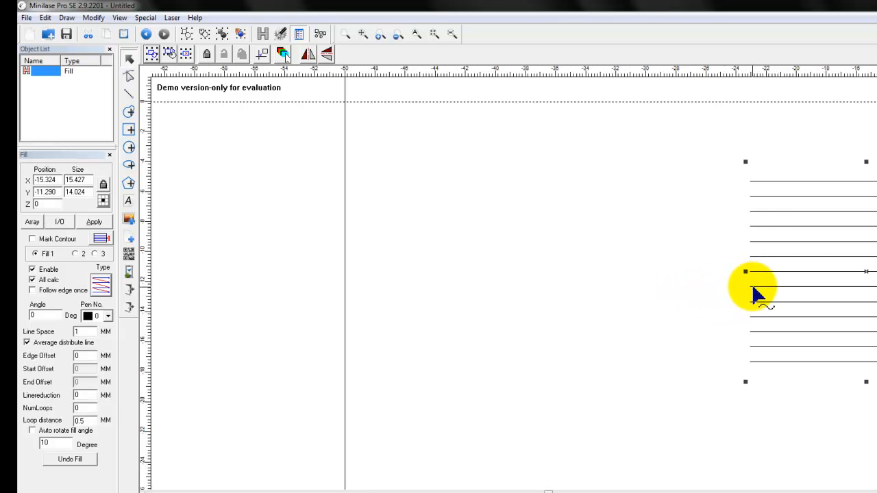
drag(867, 272, 483, 313)
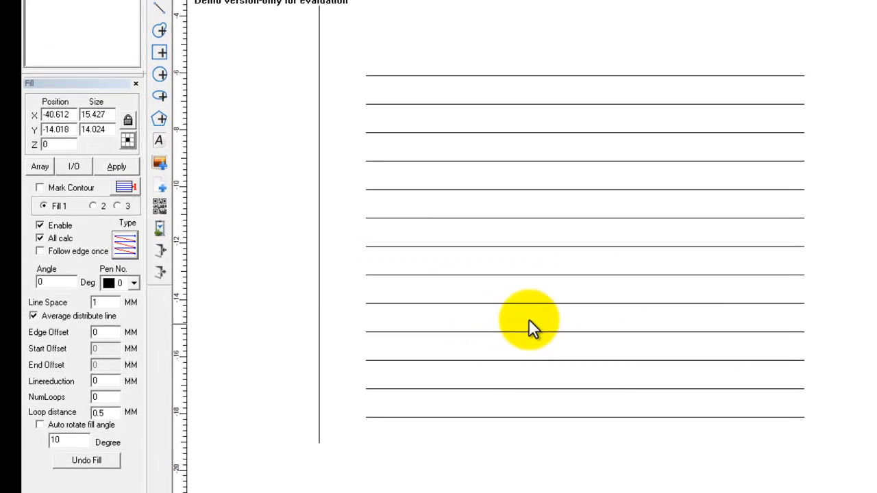
middle_drag(528, 319, 531, 316)
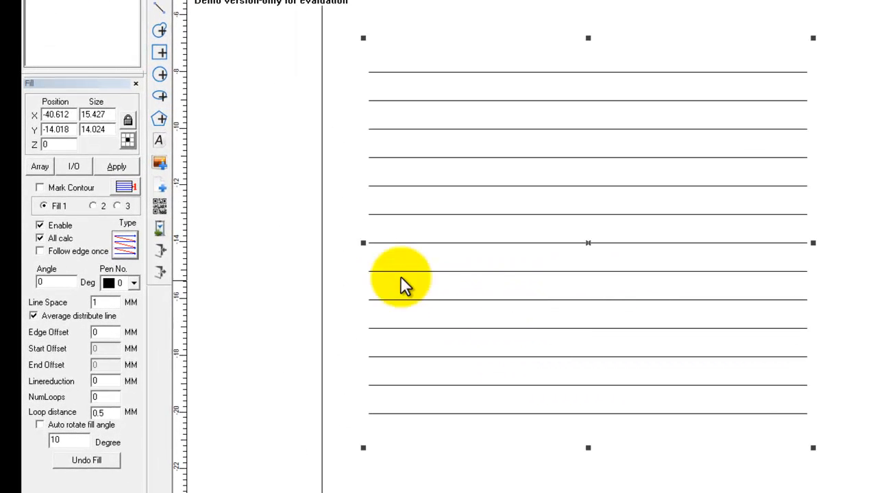
click(48, 187)
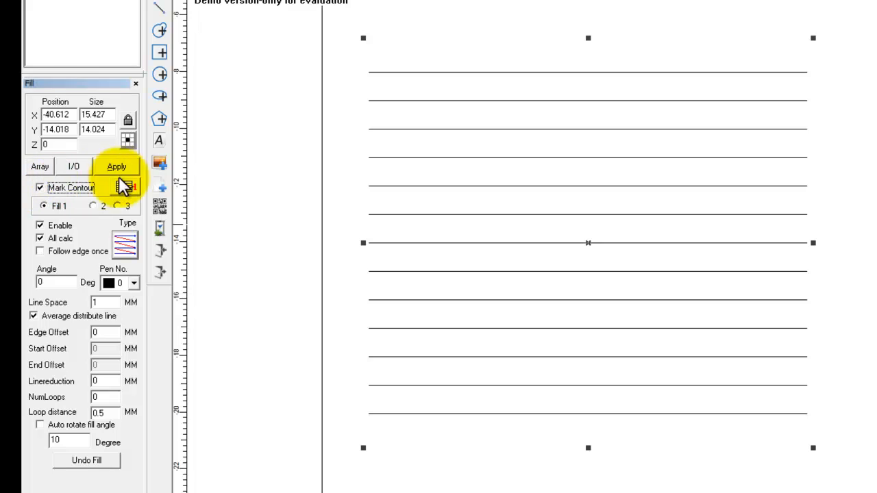
click(117, 168)
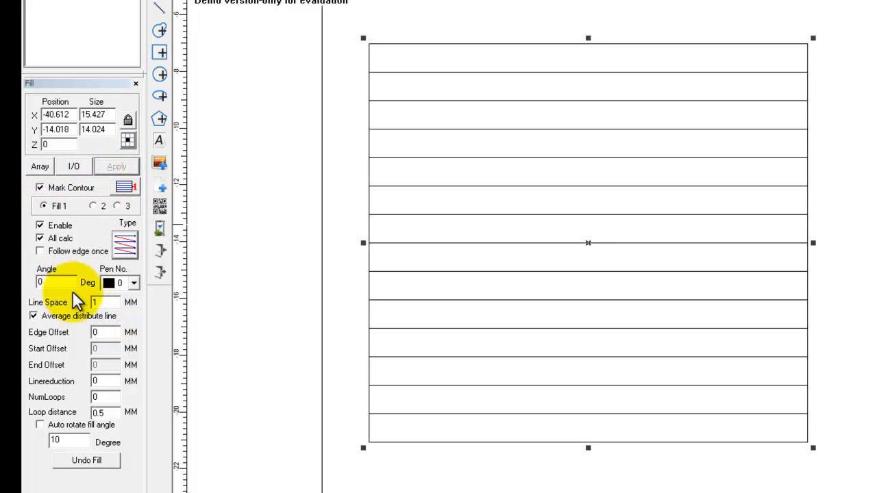
Set the rectangle's fill line space to 0.04 mm and apply it.
text(1)
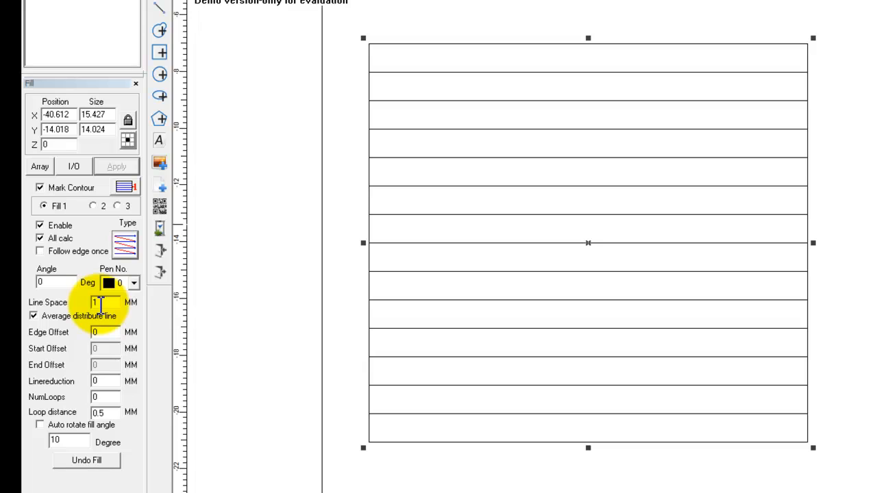
drag(101, 306, 93, 304)
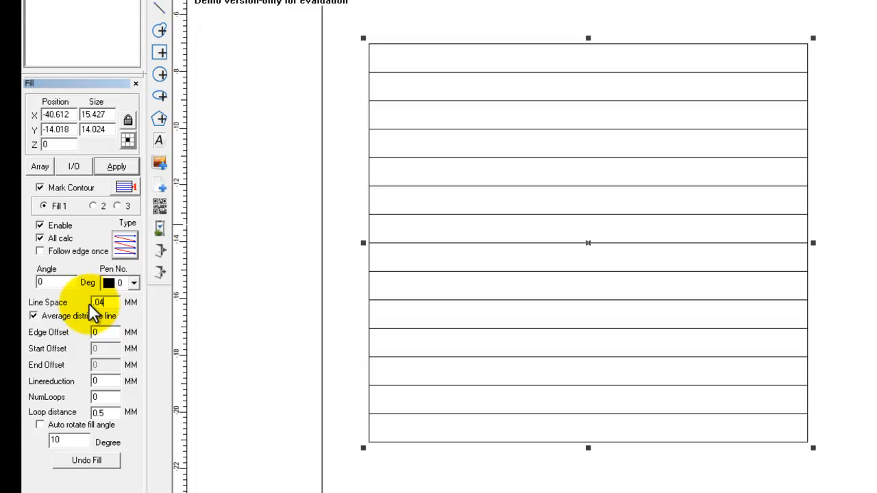
text(0.04)
click(115, 167)
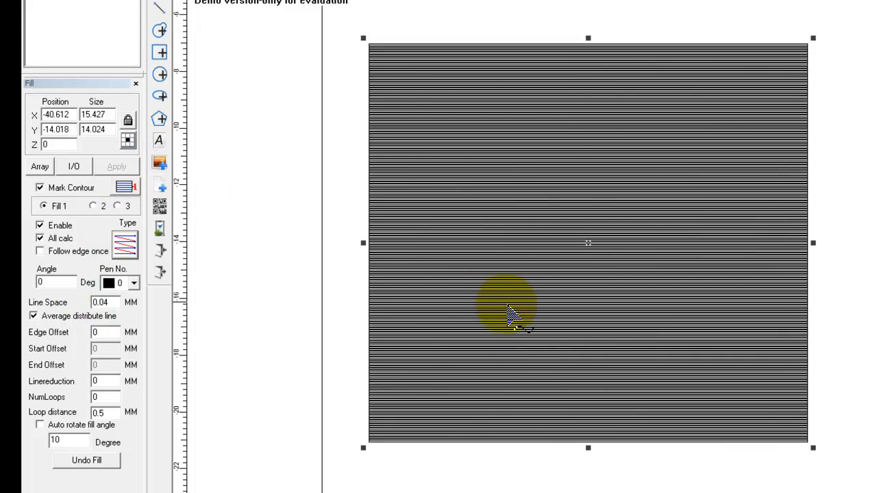
Inspect the dense hatch lines, and set the rectangle's Fill 1 line space to 0.3 mm.
scroll(504, 362, up, 3)
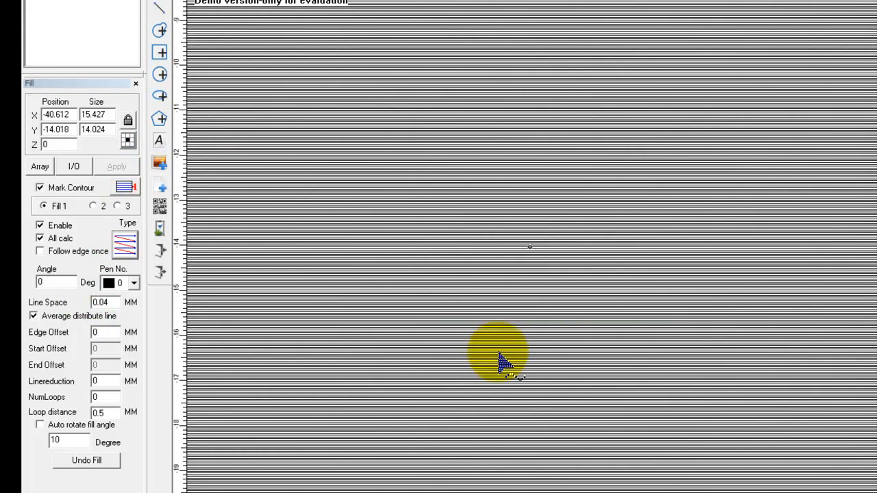
scroll(503, 362, down, 1)
scroll(498, 353, down, 1)
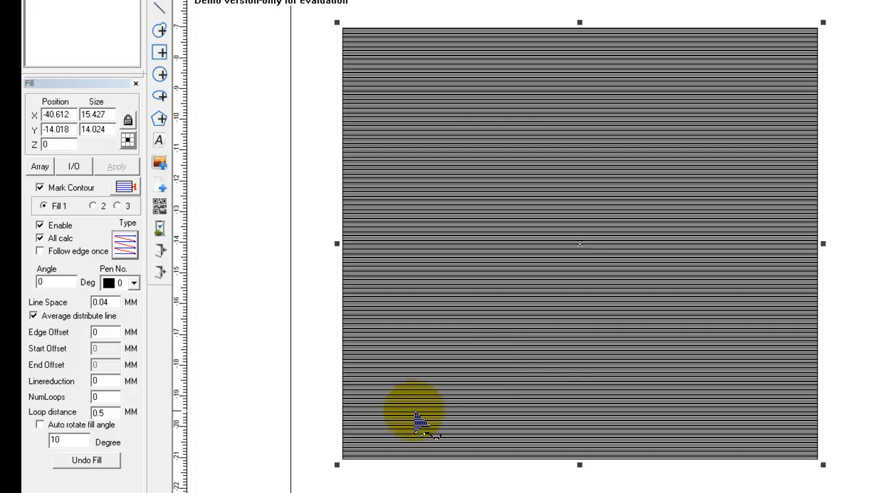
scroll(417, 416, up, 3)
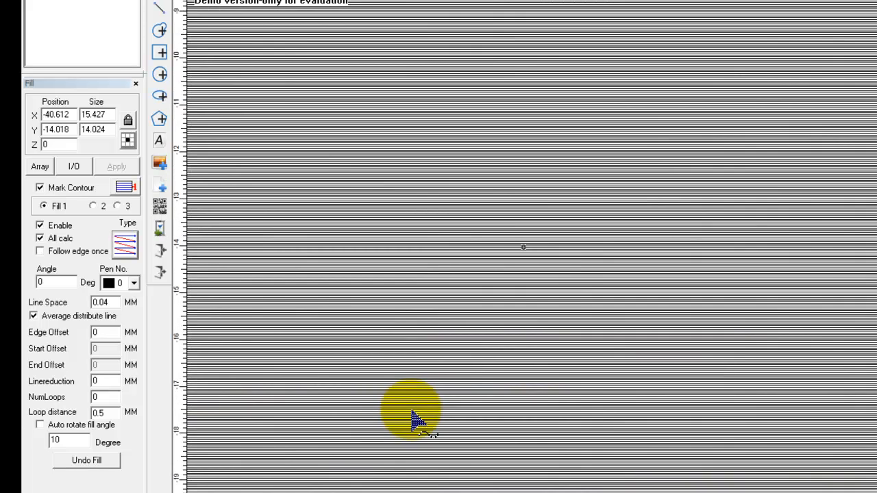
scroll(429, 414, down, 2)
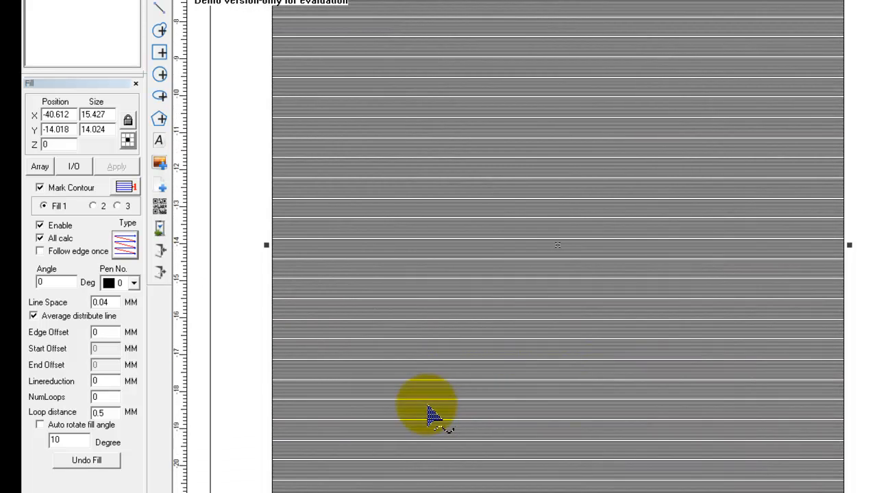
scroll(531, 309, down, 1)
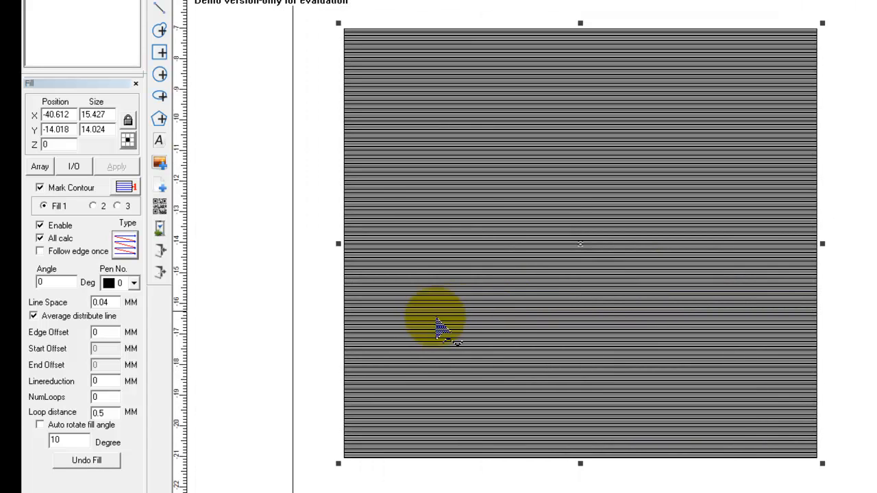
click(103, 302)
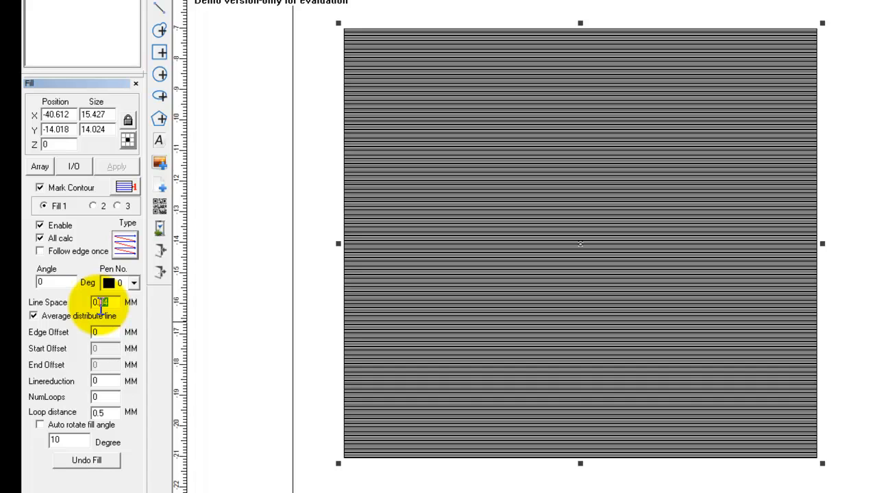
click(114, 164)
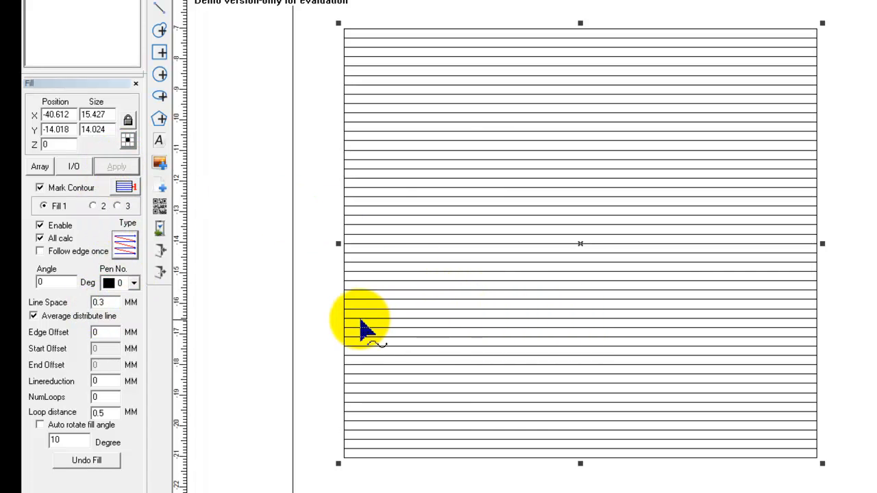
Enable Fill 2 on the rectangle with a 90-degree angle and 0.3 mm line space to make a crosshatch.
click(94, 206)
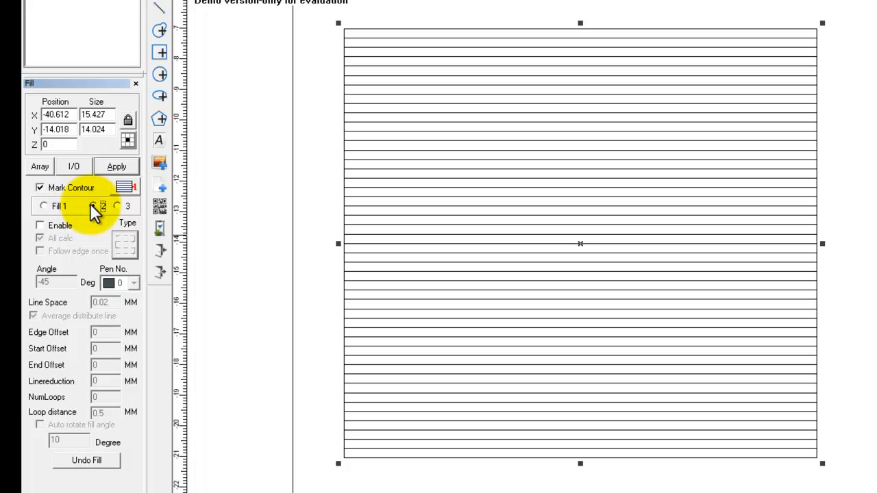
click(39, 224)
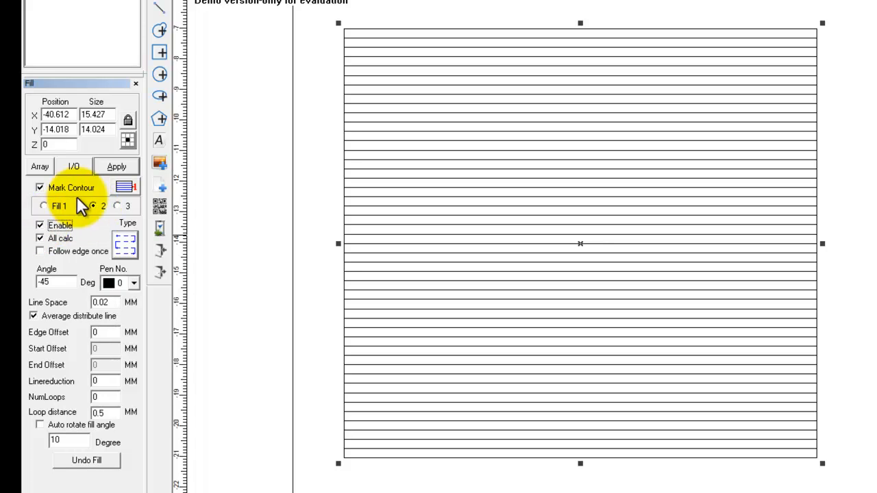
drag(54, 282, 38, 283)
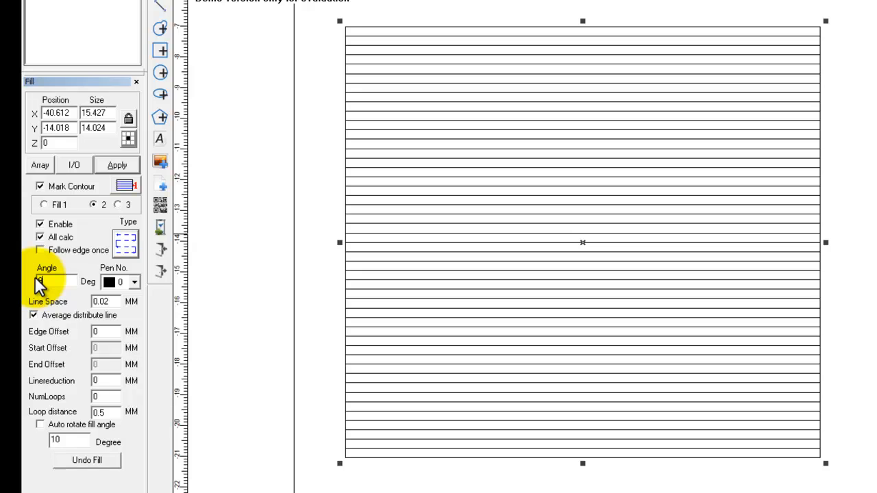
click(130, 166)
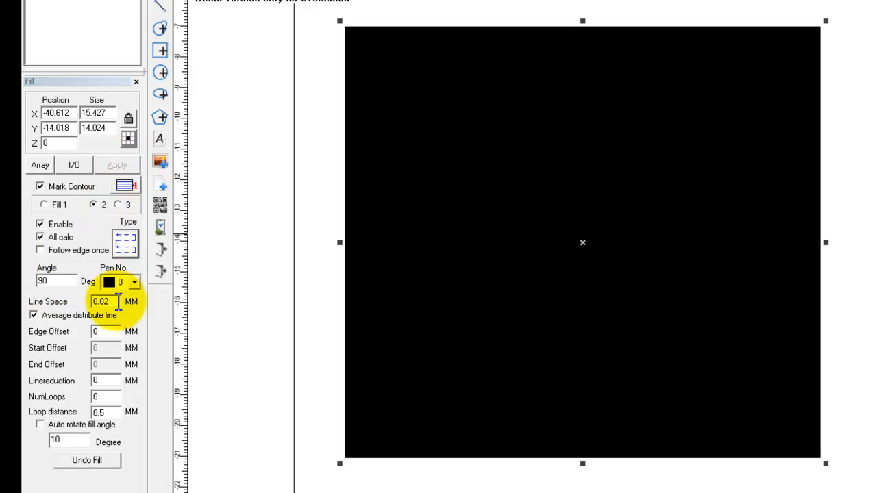
drag(117, 304, 104, 304)
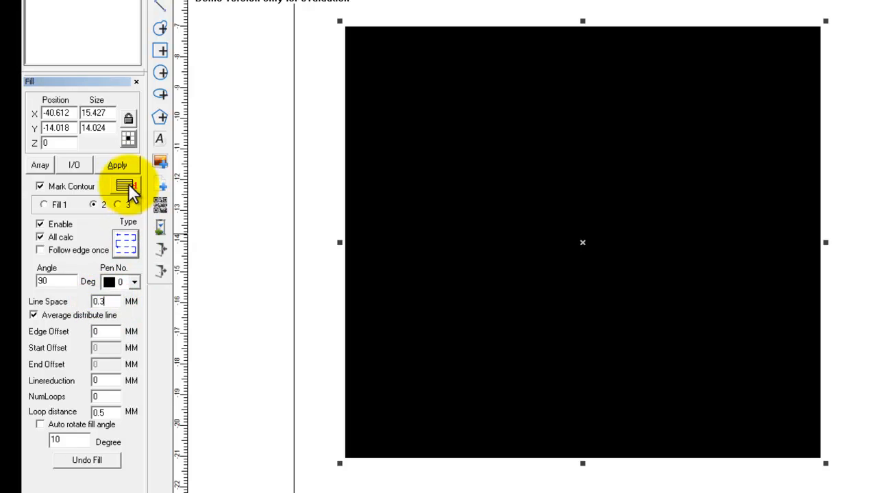
click(123, 164)
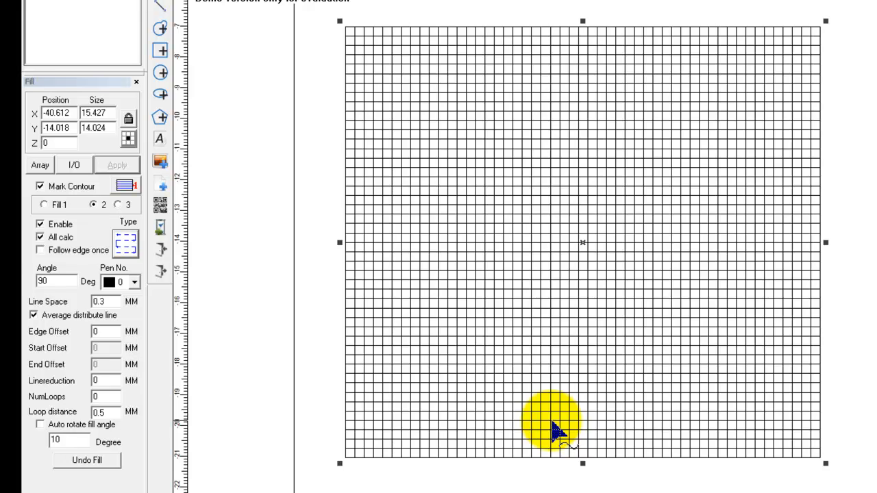
Enable Fill 3 on the rectangle with a 45-degree angle and 0.3 mm line space, and apply it.
click(119, 204)
click(41, 225)
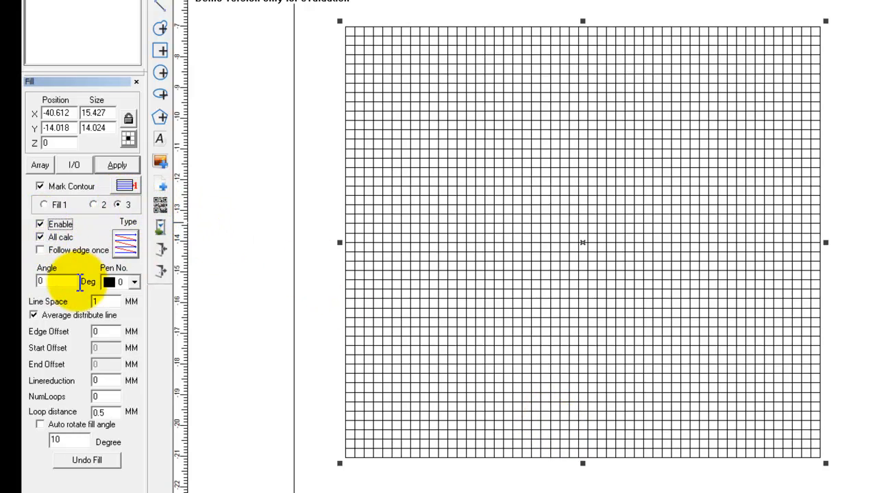
double_click(97, 301)
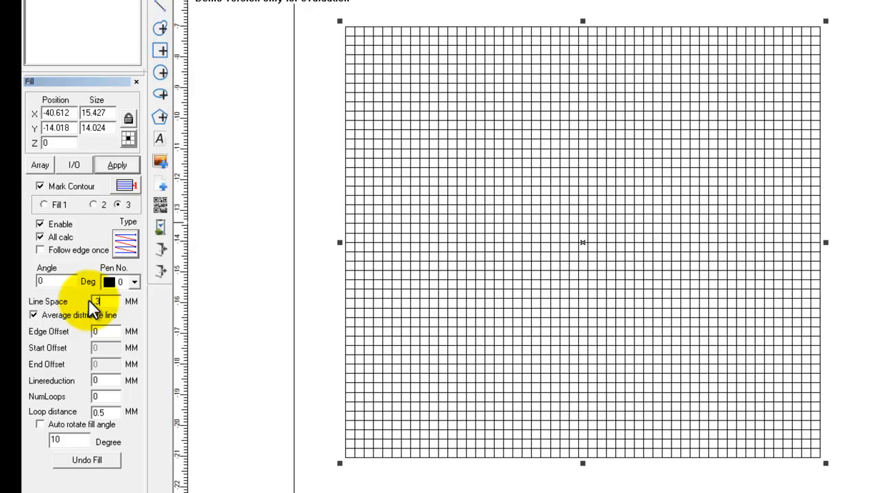
drag(68, 283, 39, 280)
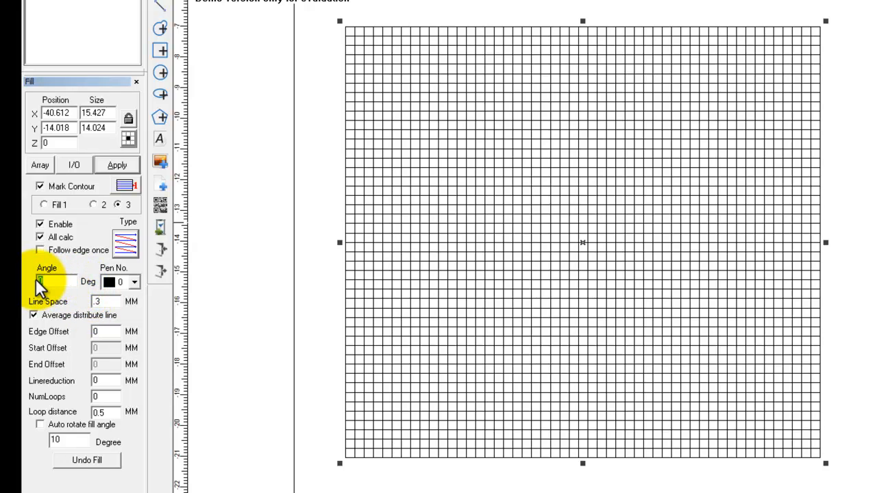
text(45)
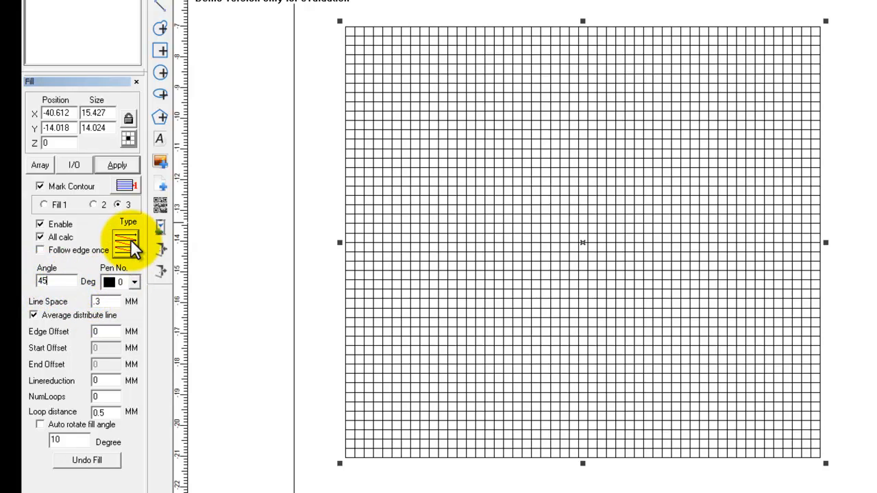
click(122, 165)
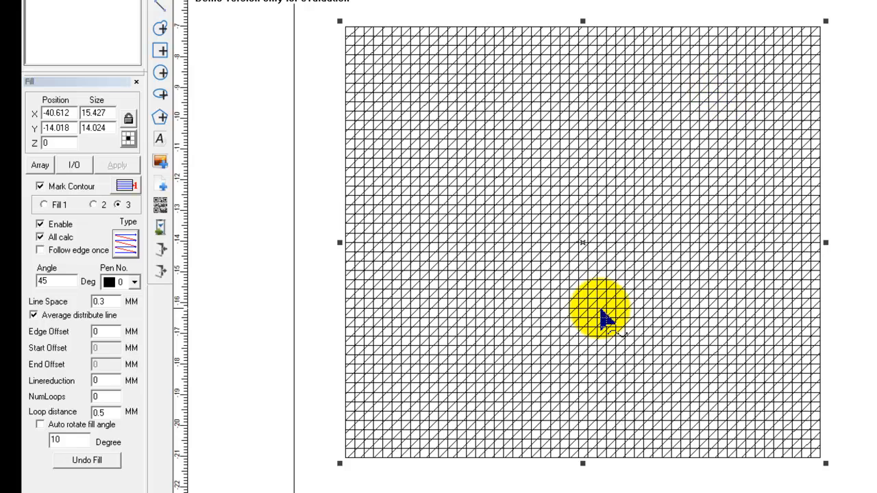
Disable Fill 3 and Fill 2 on the rectangle, applying each change so only Fill 1 stays active.
click(94, 204)
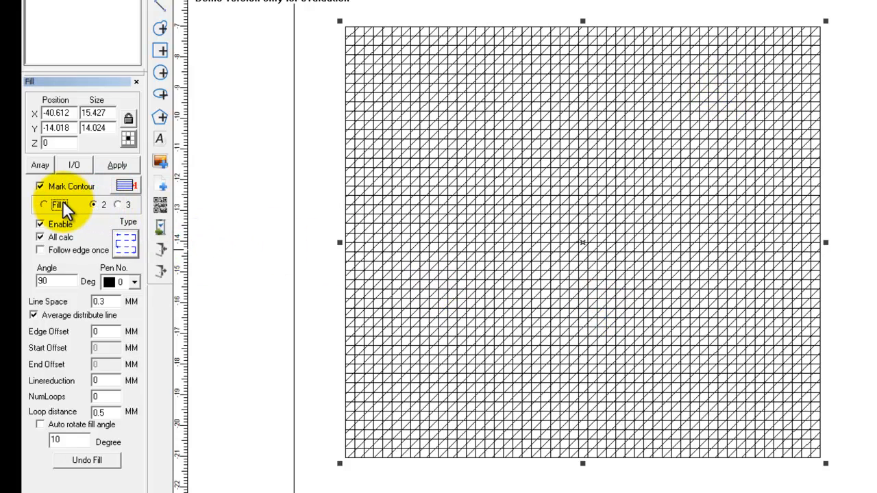
click(117, 204)
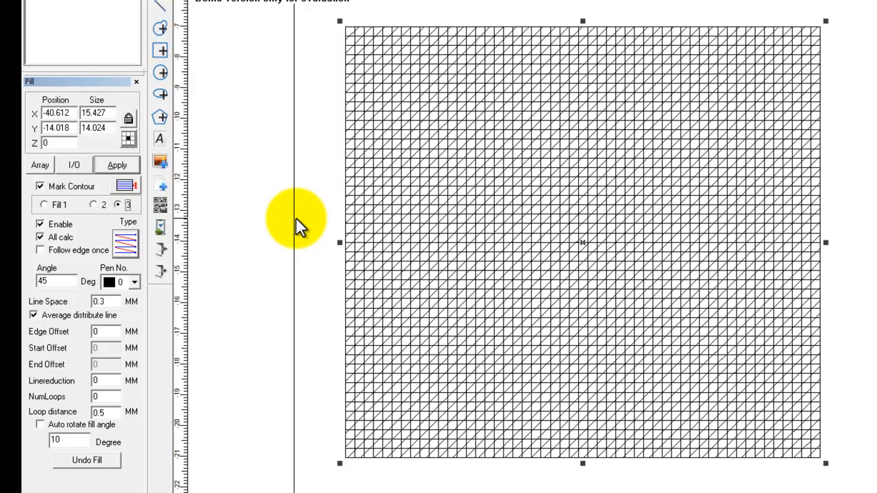
click(47, 224)
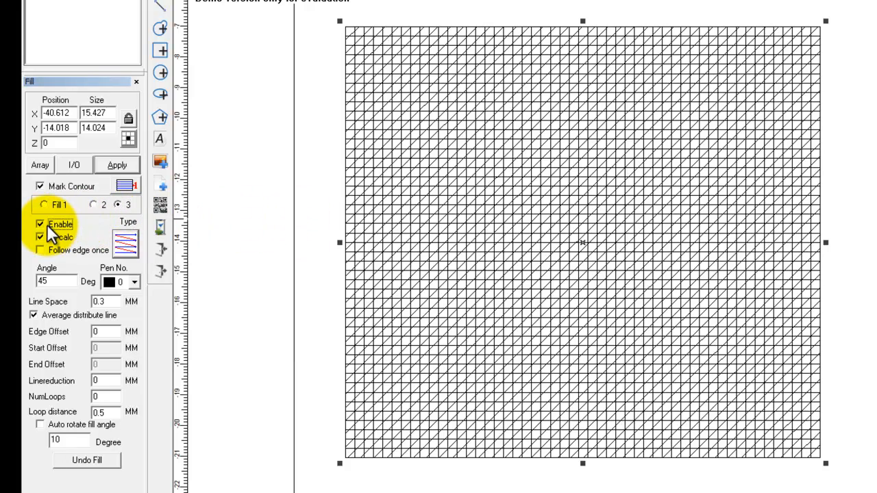
click(117, 165)
click(94, 204)
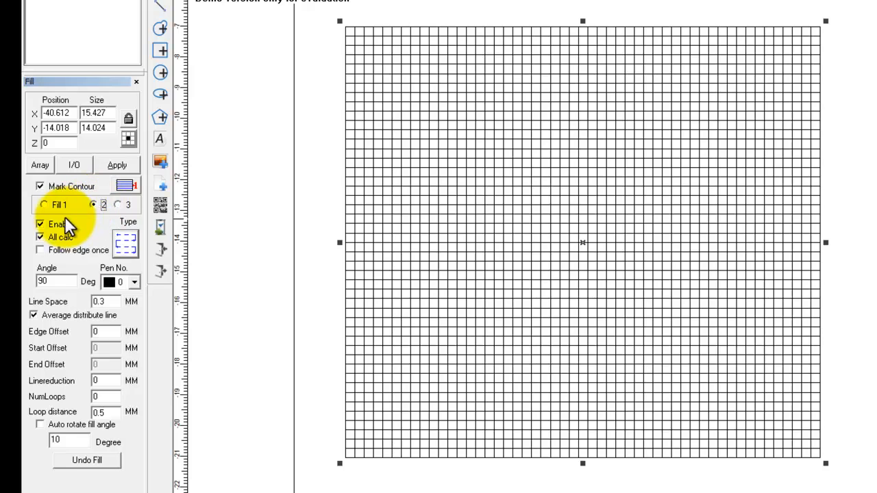
click(61, 224)
click(125, 168)
click(51, 207)
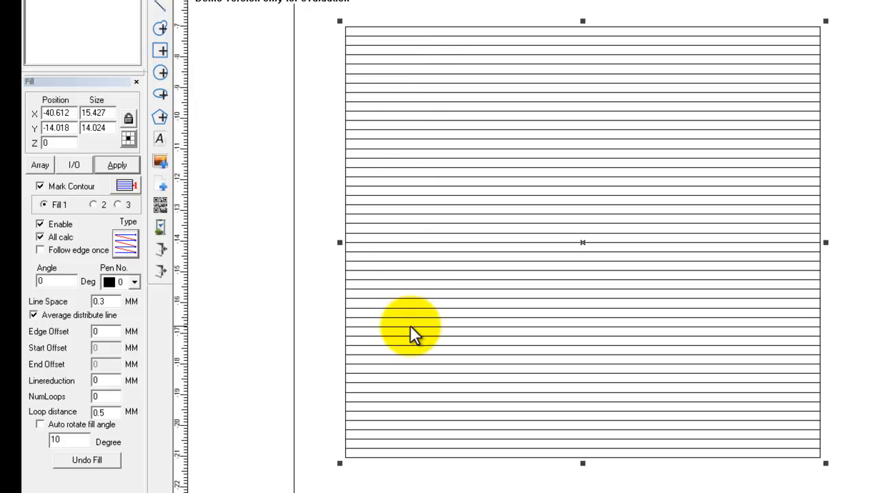
Apply Fill 1 without average line distribution for comparison, and restore the average distribution.
click(33, 315)
click(126, 164)
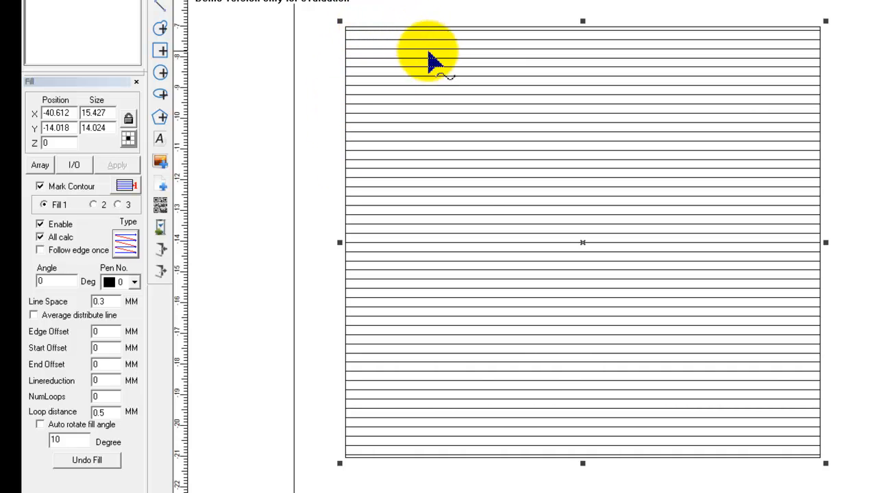
click(57, 314)
click(110, 167)
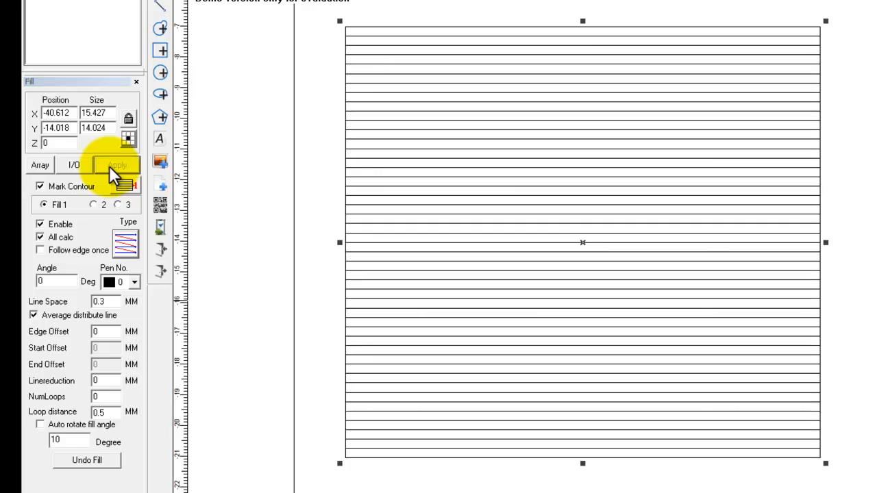
Apply a 2 mm edge offset to the rectangle's Fill 1, and change the offset to 0.5 mm.
double_click(95, 332)
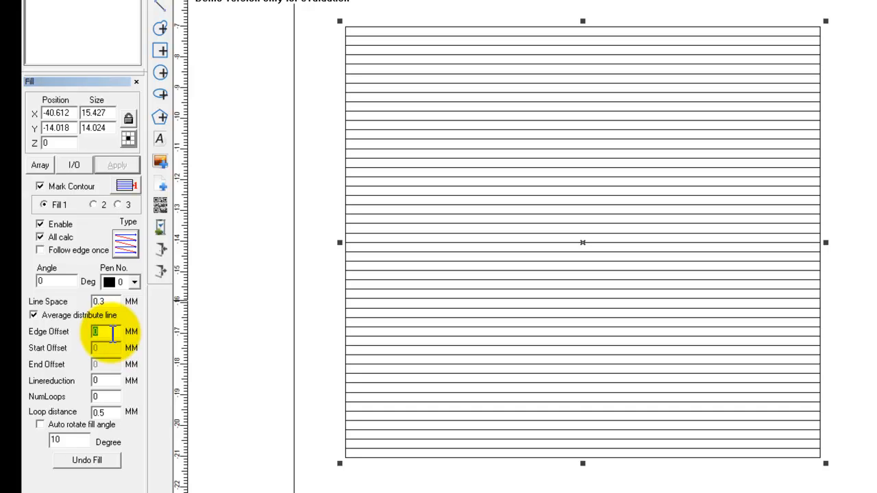
text(2)
click(117, 162)
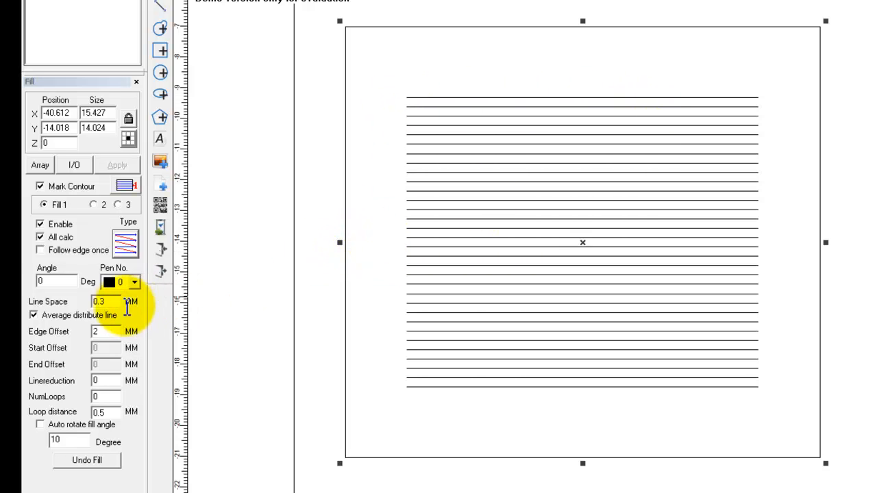
drag(112, 333, 78, 334)
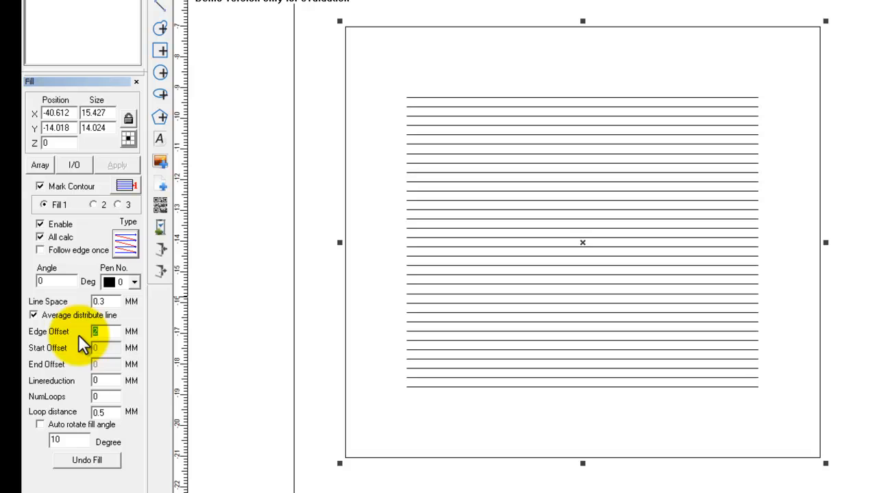
text(.5)
click(119, 166)
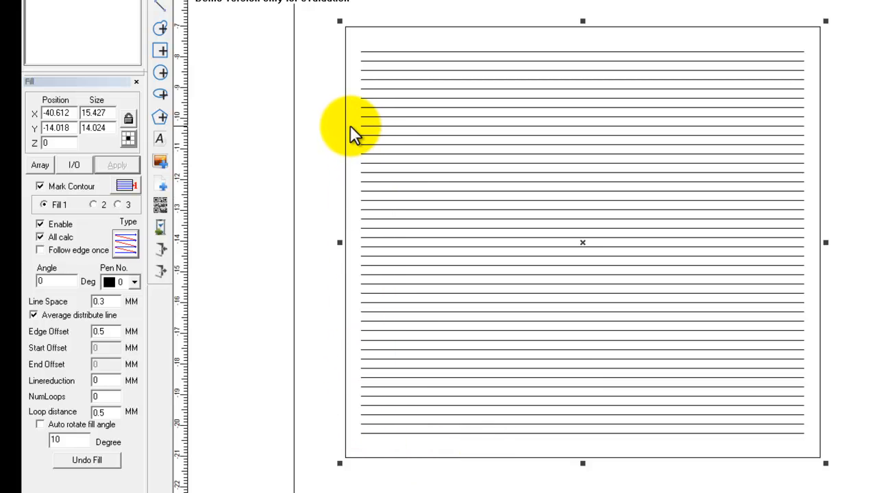
Turn off average line distribution for Fill 1, and apply a start offset of 2 mm.
click(33, 315)
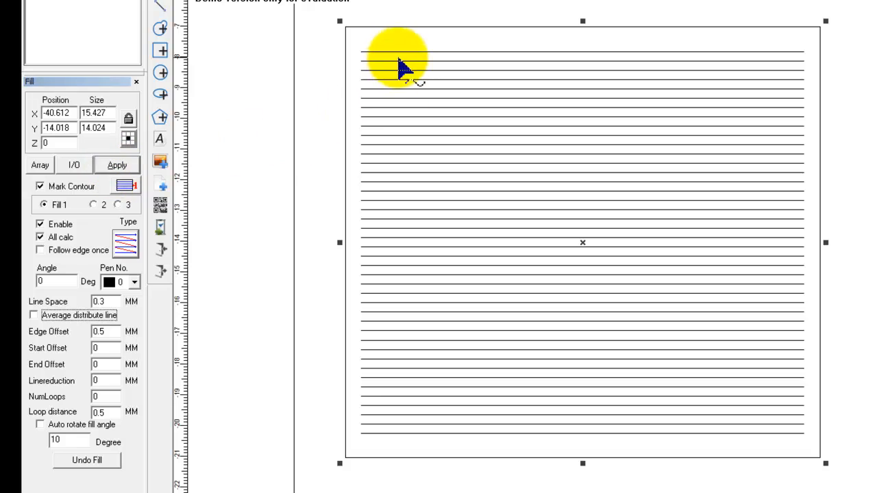
click(111, 165)
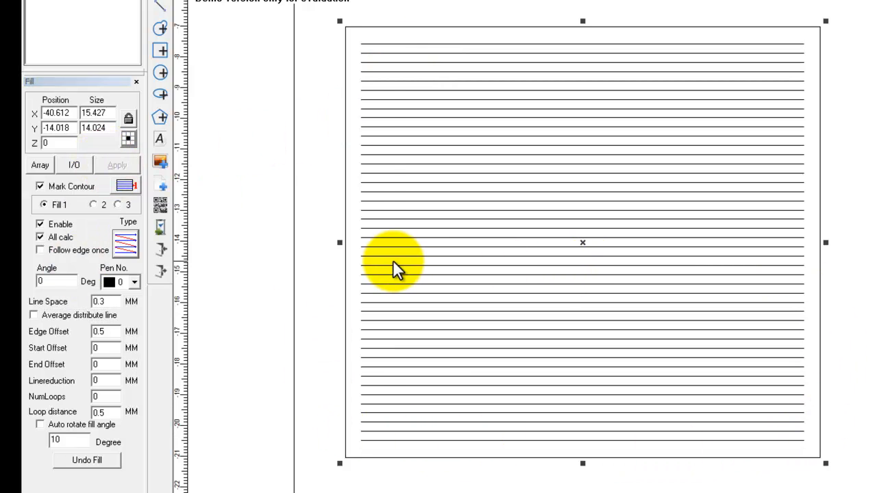
double_click(99, 349)
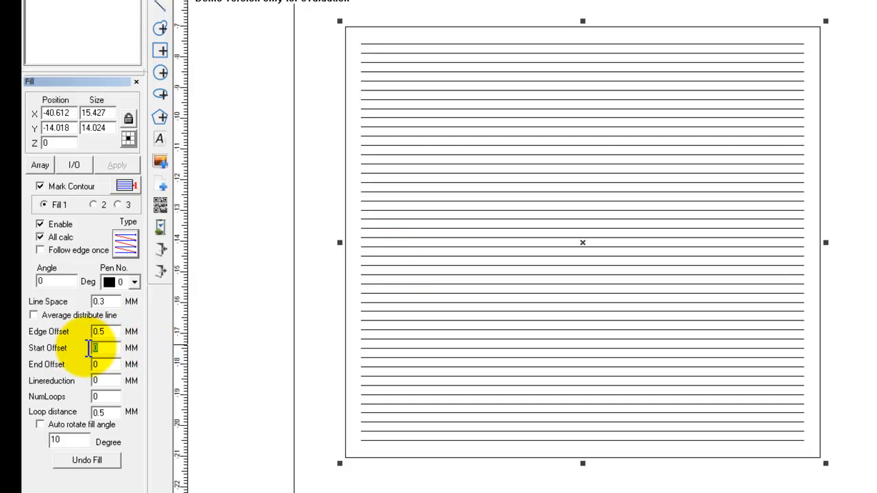
text(2)
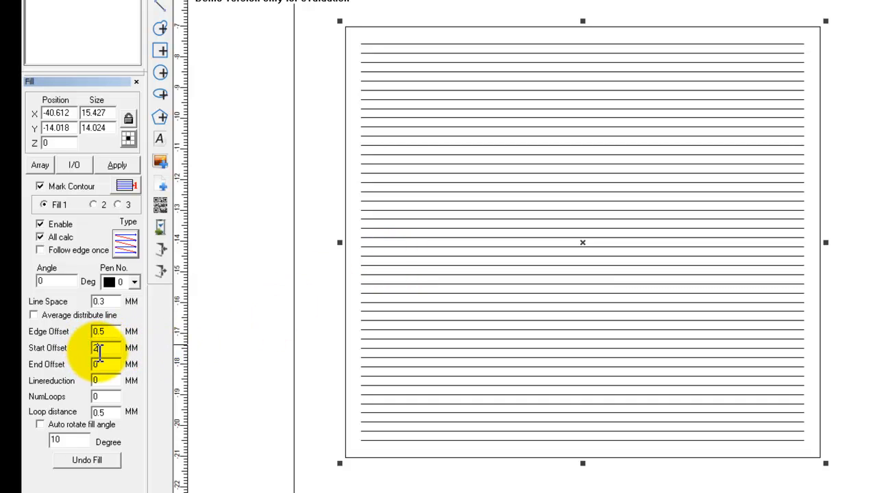
click(118, 167)
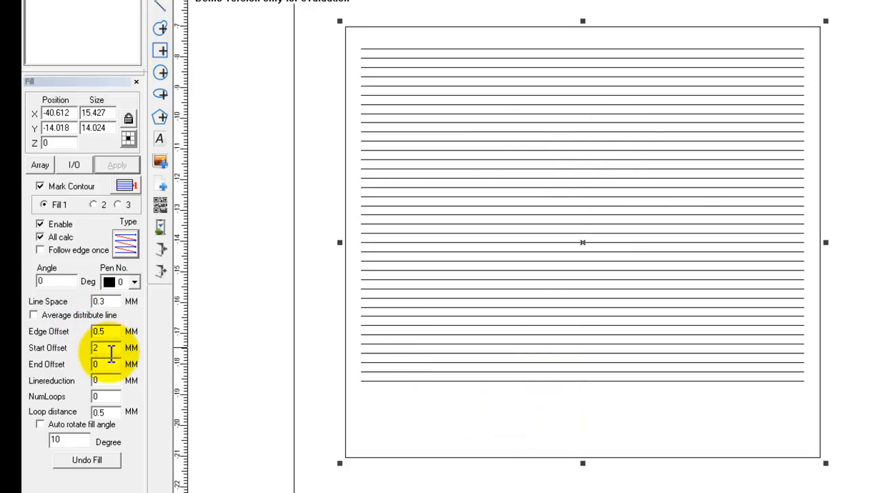
Apply an end offset of 2 mm and a line reduction of 2 mm to Fill 1.
drag(108, 366, 79, 366)
text(2)
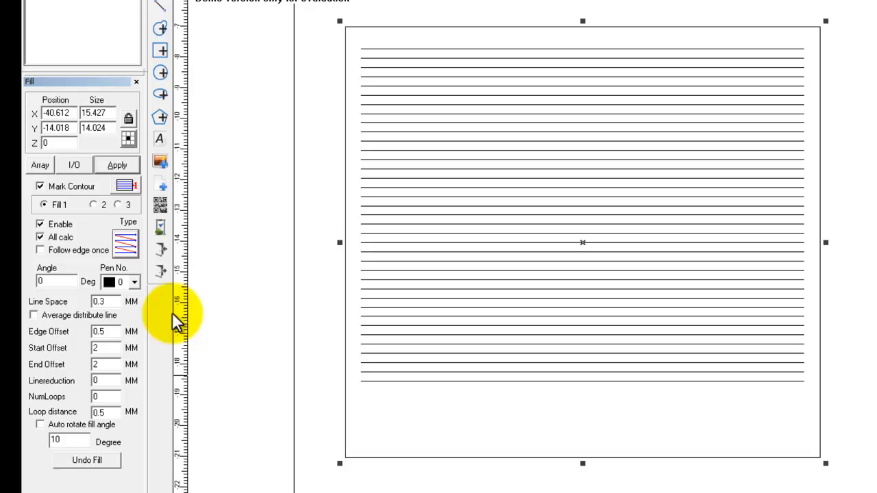
click(116, 167)
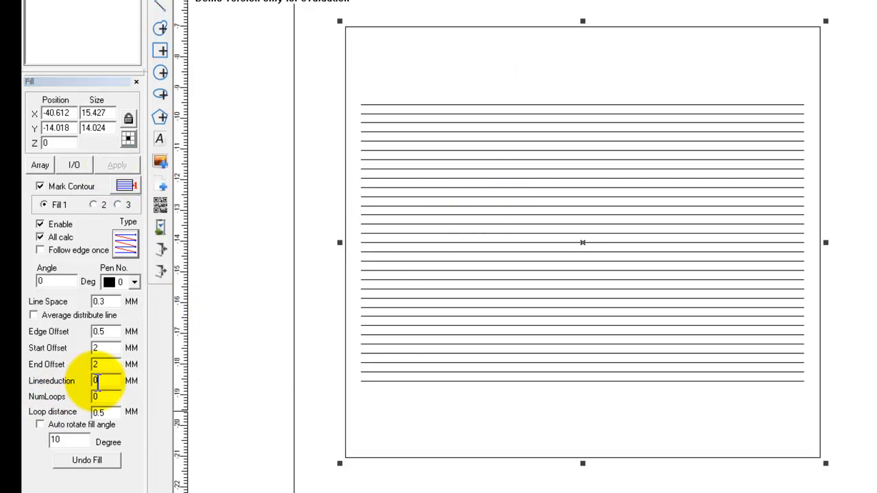
drag(113, 381, 83, 389)
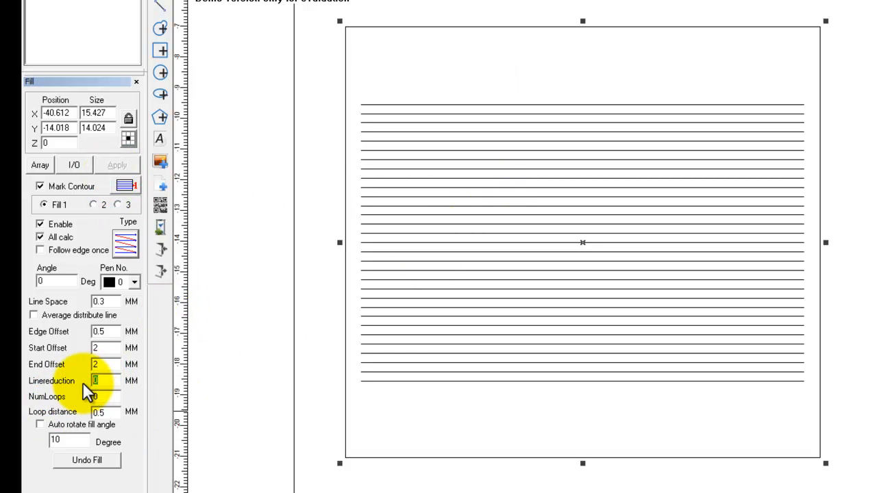
text(2)
click(117, 165)
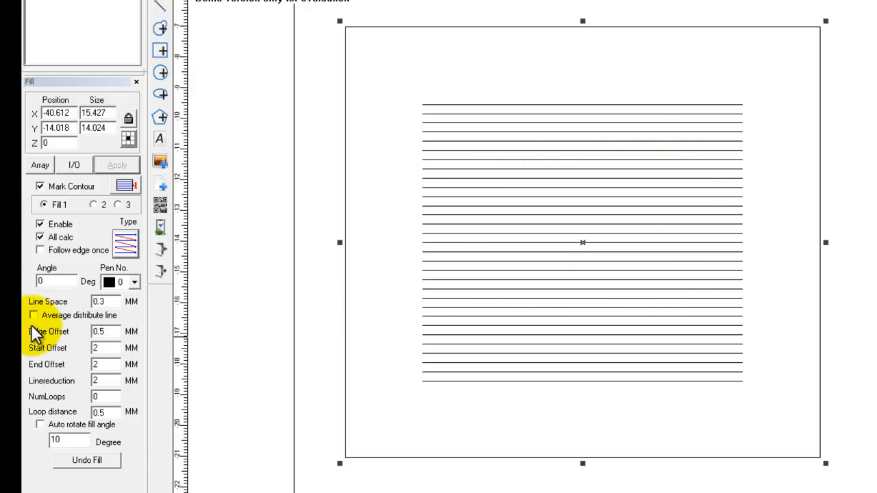
Reset Fill 1's edge, start and end offsets, line reduction and loop distance to 0, and re-enable average line distribution.
drag(110, 333, 79, 380)
text(0000)
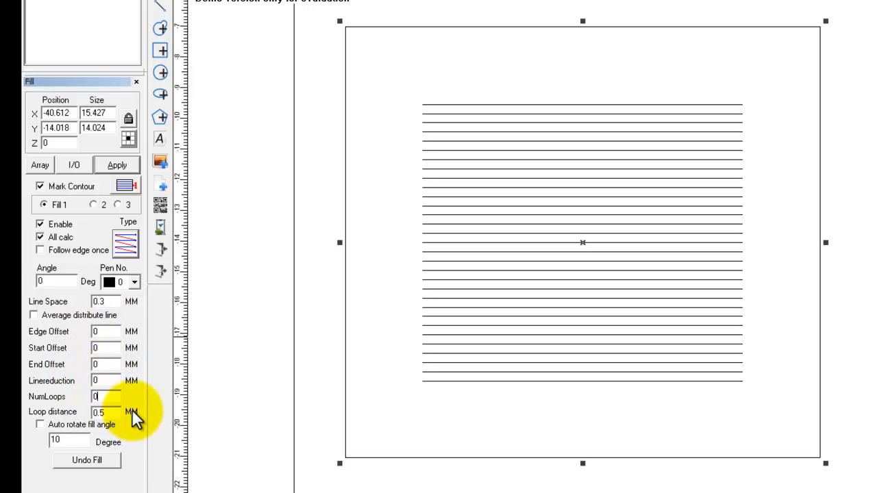
drag(128, 411, 80, 412)
text(0)
click(117, 165)
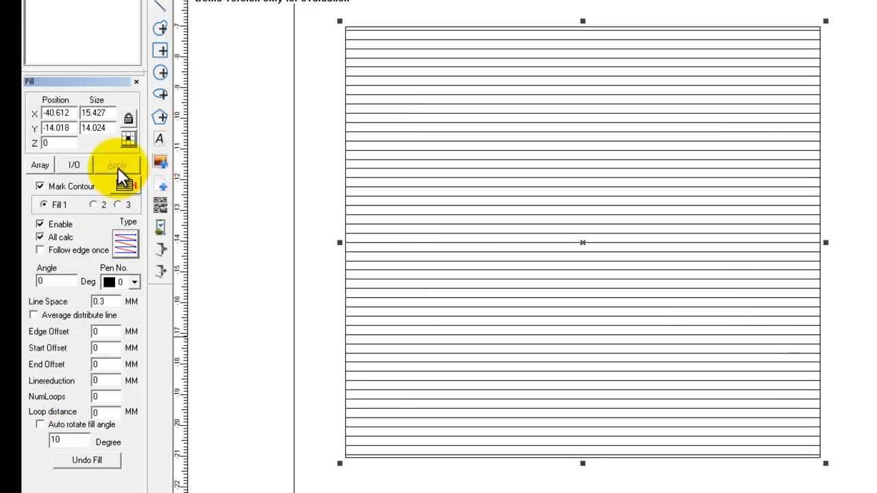
click(33, 315)
click(125, 160)
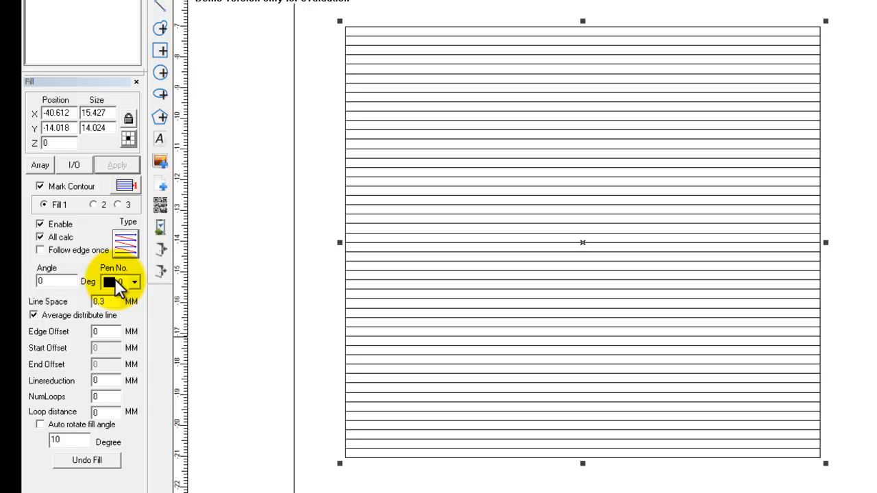
Look over the Fill 2 and Fill 3 settings, and open the list of pen numbers for Fill 1.
click(91, 203)
click(126, 204)
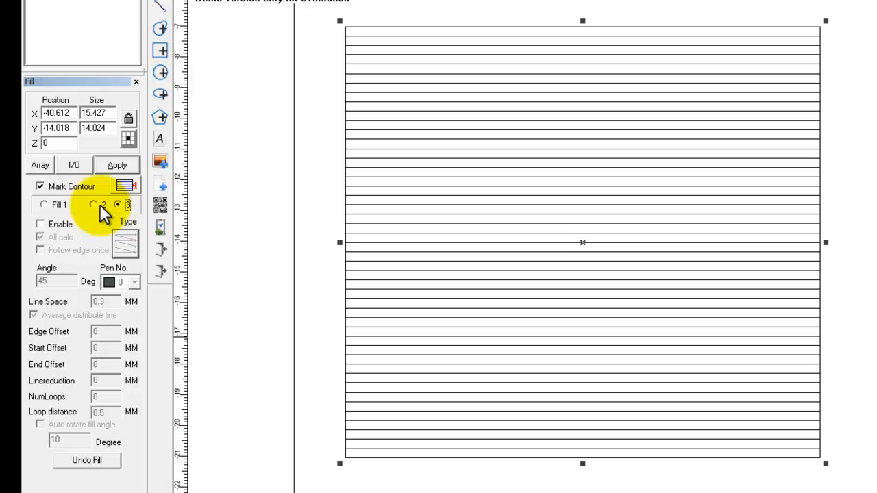
click(60, 204)
click(135, 283)
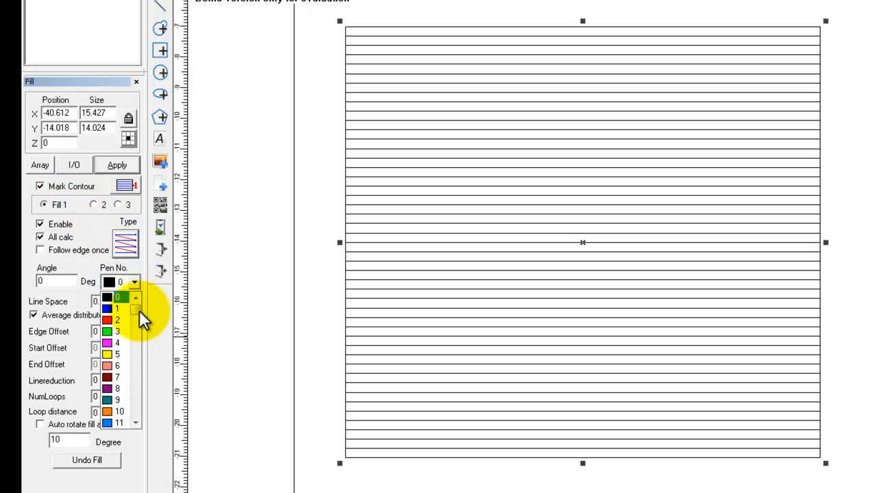
mouse_move(135, 307)
mouse_down()
mouse_move(135, 316)
mouse_move(135, 306)
mouse_up()
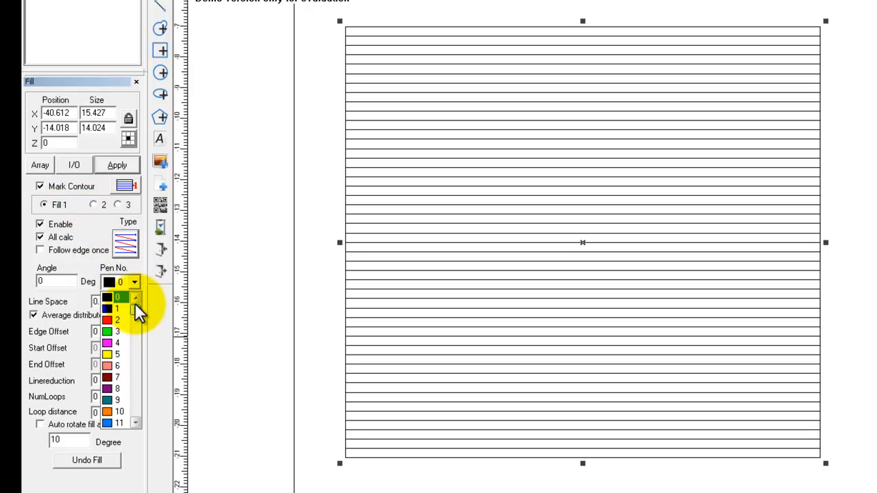